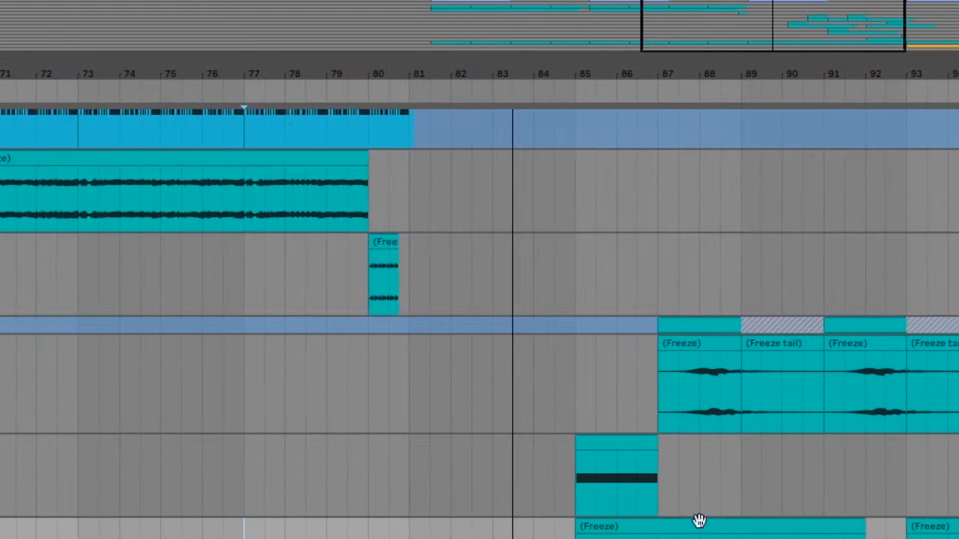
Play through the arrangement around bars 80 to 99, stop playback and look over the lead group's frozen clips and their tracks
{"action": "scroll", "coordinate": [886, 413], "scroll_direction": "down", "scroll_amount": 3}
{"action": "left_click", "coordinate": [957, 368]}
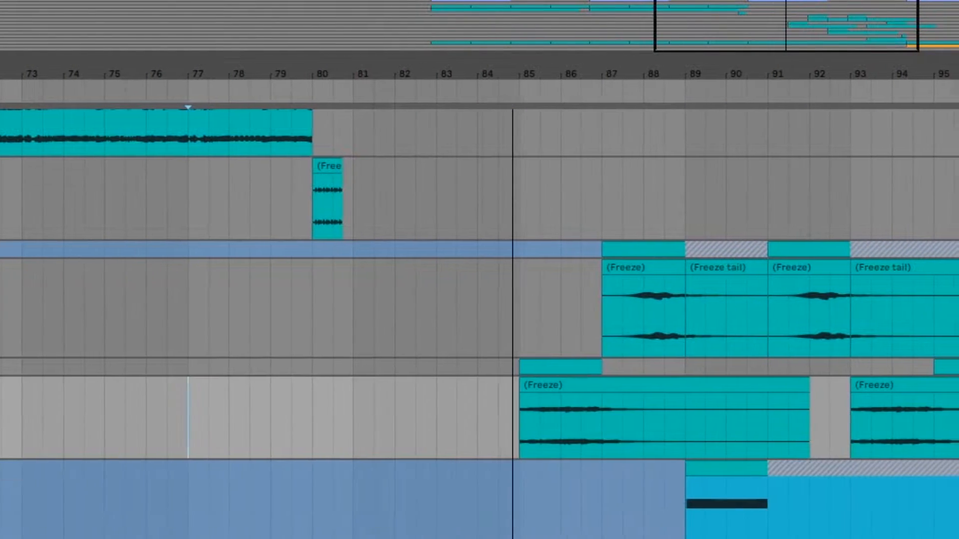
{"action": "scroll", "coordinate": [843, 334], "scroll_direction": "down", "scroll_amount": 2}
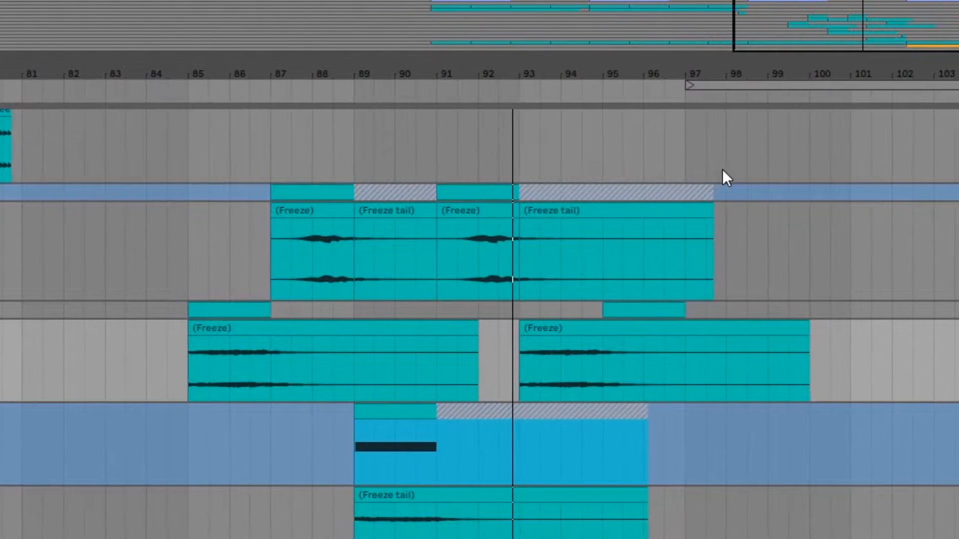
{"action": "scroll", "coordinate": [720, 235], "scroll_direction": "down", "scroll_amount": 3}
{"action": "scroll", "coordinate": [719, 241], "scroll_direction": "down", "scroll_amount": 6}
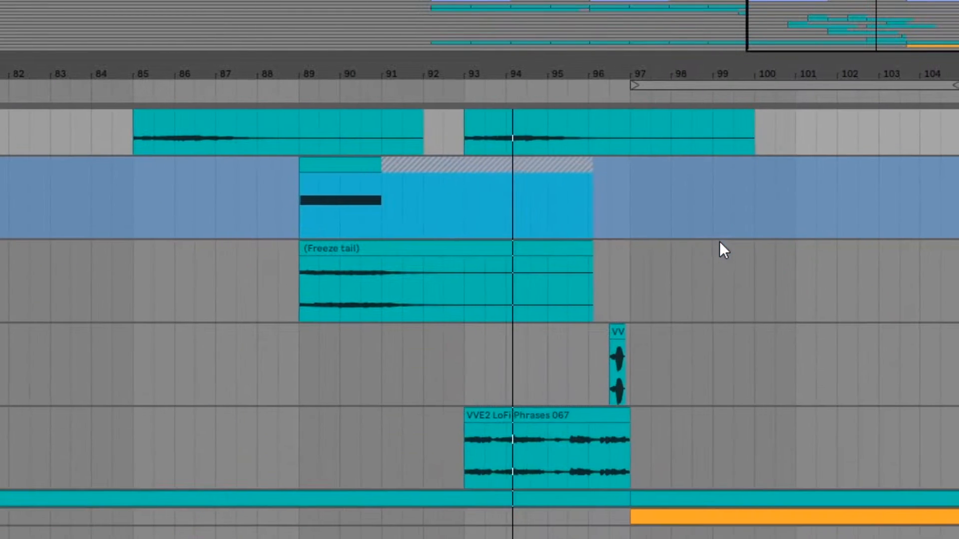
{"action": "scroll", "coordinate": [718, 241], "scroll_direction": "up", "scroll_amount": 4}
{"action": "scroll", "coordinate": [718, 241], "scroll_direction": "up", "scroll_amount": 5}
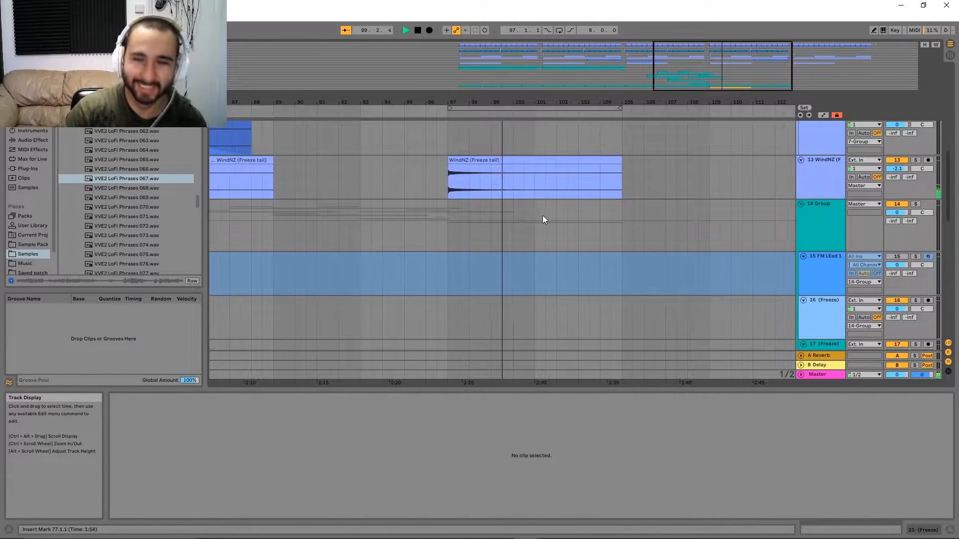
{"action": "key", "text": "space"}
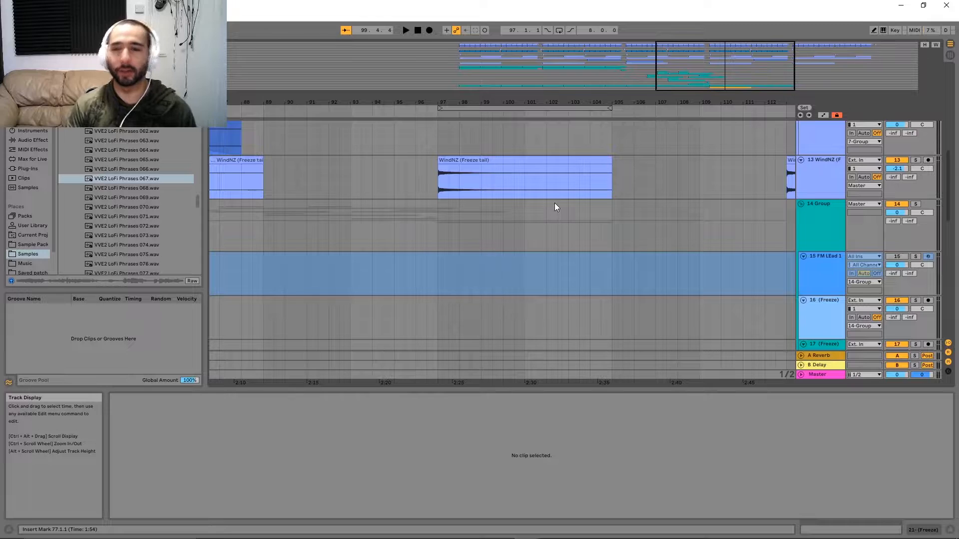
{"action": "scroll", "coordinate": [473, 250], "scroll_direction": "up", "scroll_amount": 3}
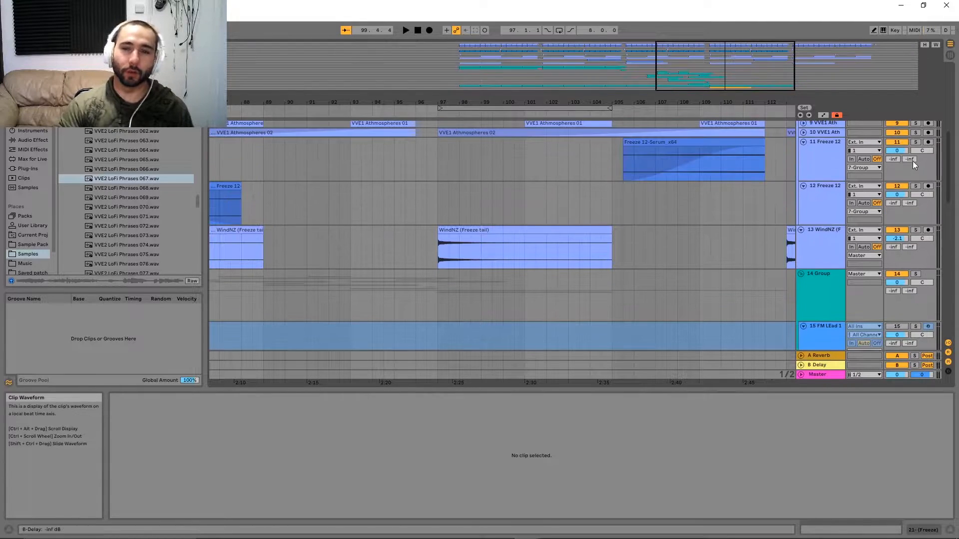
{"action": "left_click_drag", "start_coordinate": [948, 160], "coordinate": [951, 198]}
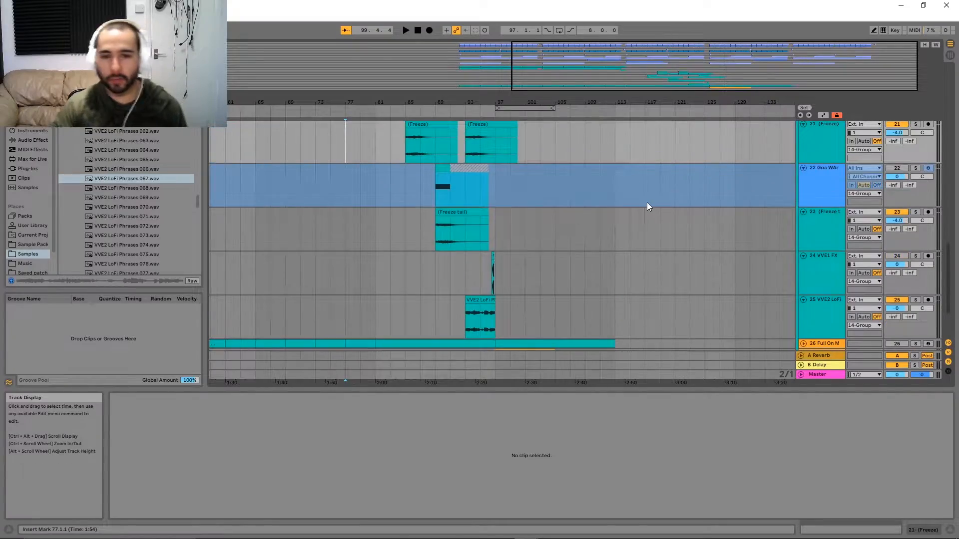
{"action": "scroll", "coordinate": [646, 202], "scroll_direction": "up", "scroll_amount": 2}
{"action": "scroll", "coordinate": [602, 218], "scroll_direction": "down", "scroll_amount": 2}
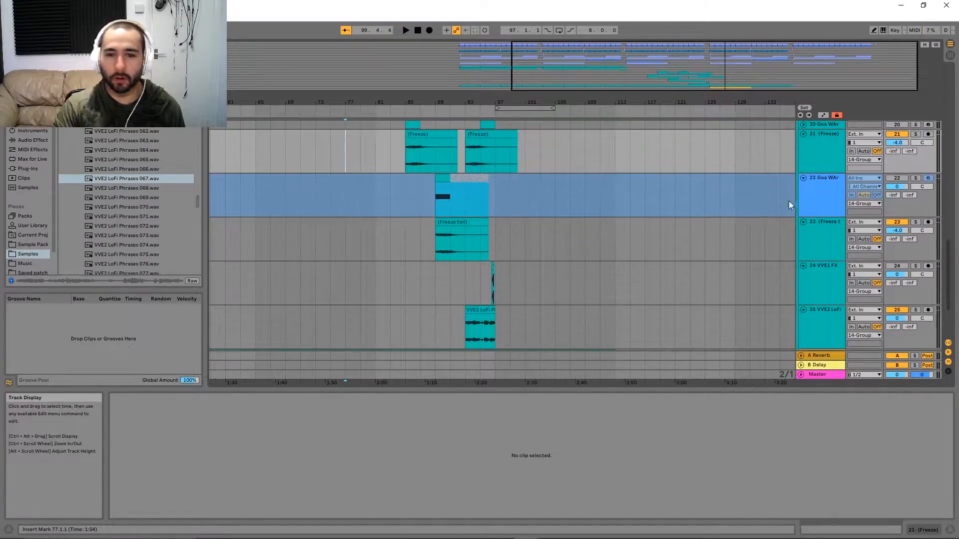
Solo the frozen track 21 and play its first clip from bar 85
{"action": "left_click", "coordinate": [814, 187]}
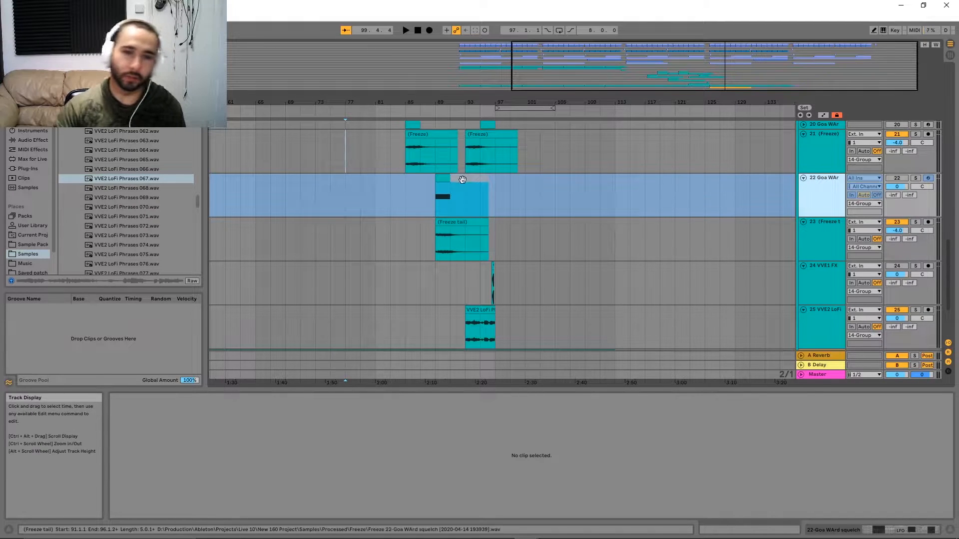
{"action": "left_click", "coordinate": [435, 152]}
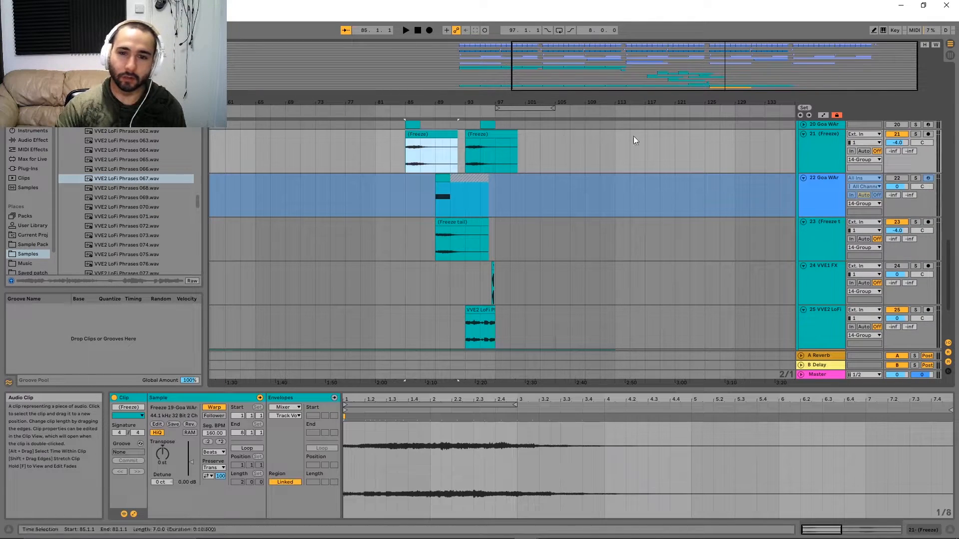
{"action": "left_click", "coordinate": [916, 137]}
{"action": "key", "text": "space"}
{"action": "scroll", "coordinate": [555, 199], "scroll_direction": "up", "scroll_amount": 8}
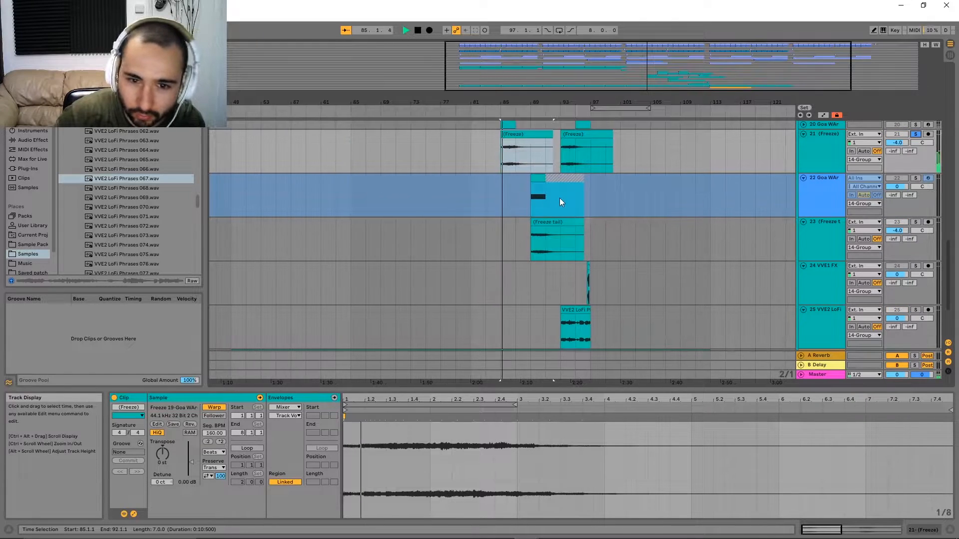
{"action": "left_click_drag", "start_coordinate": [525, 227], "coordinate": [444, 259]}
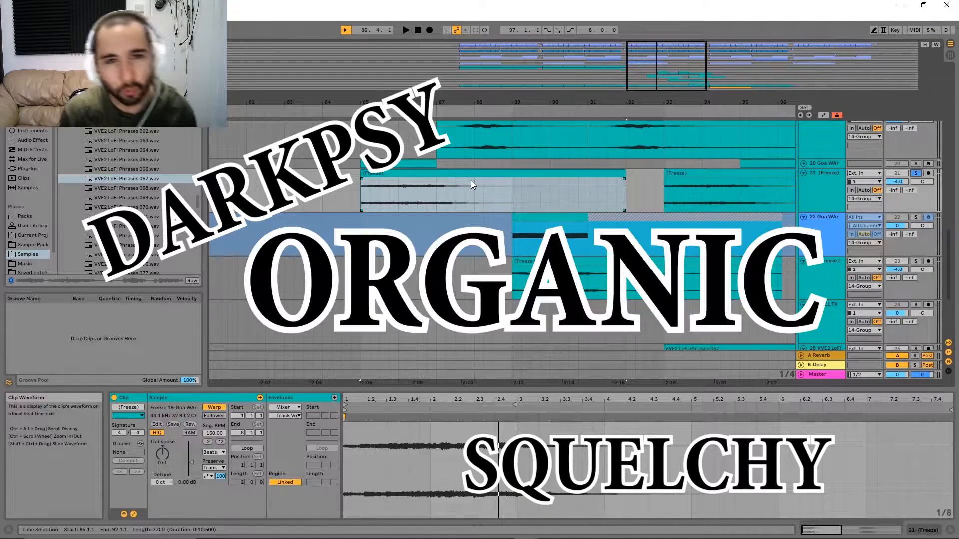
{"action": "mouse_move", "coordinate": [678, 72]}
{"action": "left_mouse_down"}
{"action": "mouse_move", "coordinate": [675, 95]}
{"action": "mouse_move", "coordinate": [675, 86]}
{"action": "left_mouse_up"}
{"action": "left_click_drag", "start_coordinate": [605, 227], "coordinate": [595, 284]}
{"action": "scroll", "coordinate": [385, 257], "scroll_direction": "down", "scroll_amount": 1}
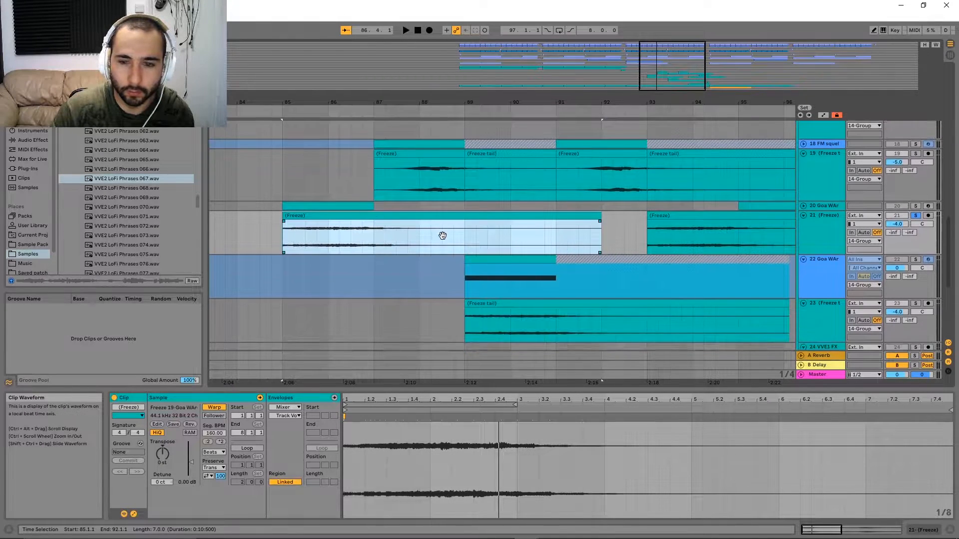
Insert an empty MIDI track below the Goa WArd squelch track 20, and solo track 20 with its devices shown
{"action": "left_click", "coordinate": [806, 235]}
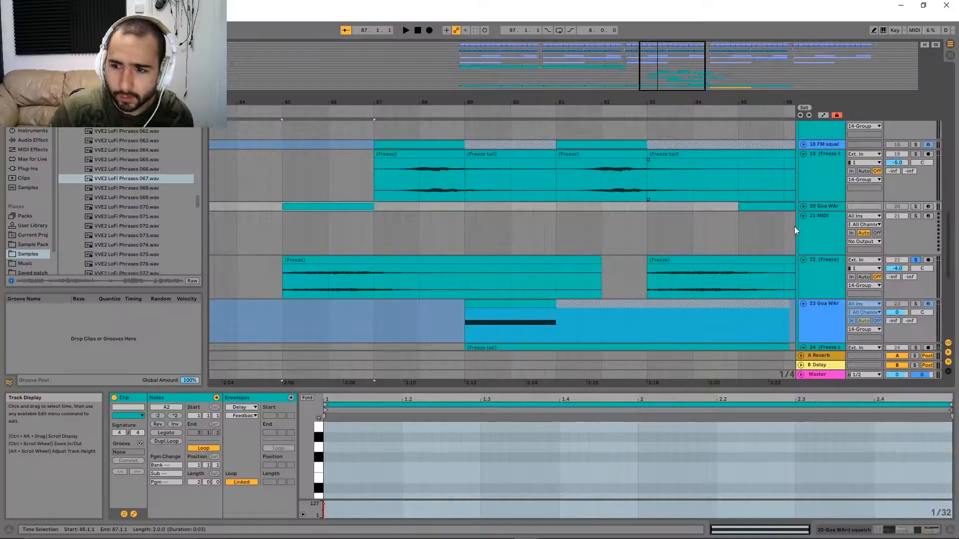
{"action": "left_click", "coordinate": [803, 206]}
{"action": "left_click", "coordinate": [915, 206]}
{"action": "double_click", "coordinate": [823, 218]}
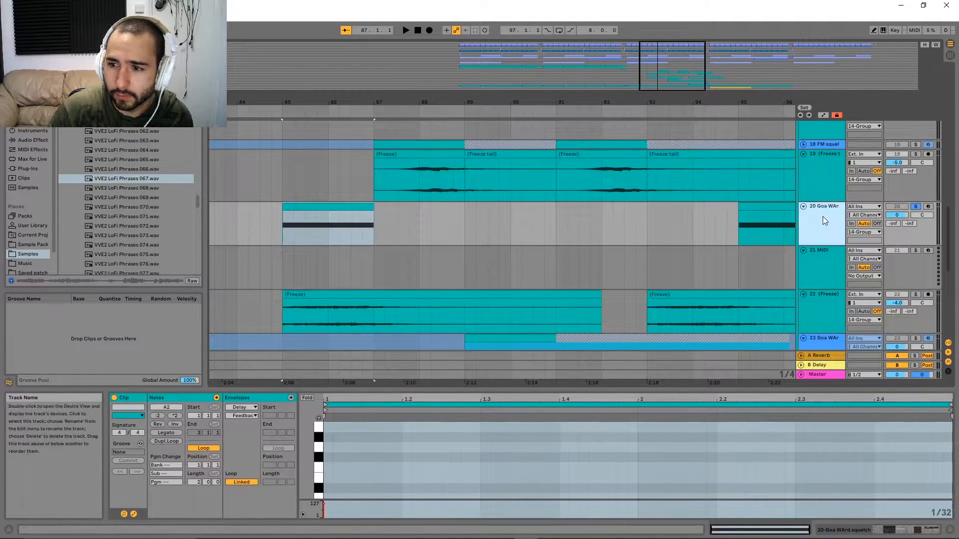
Bypass the effects following Operator on the Goa WArd squelch track and audition the dry synth sound
{"action": "key", "text": "space"}
{"action": "left_click", "coordinate": [500, 428]}
{"action": "left_click", "coordinate": [511, 429]}
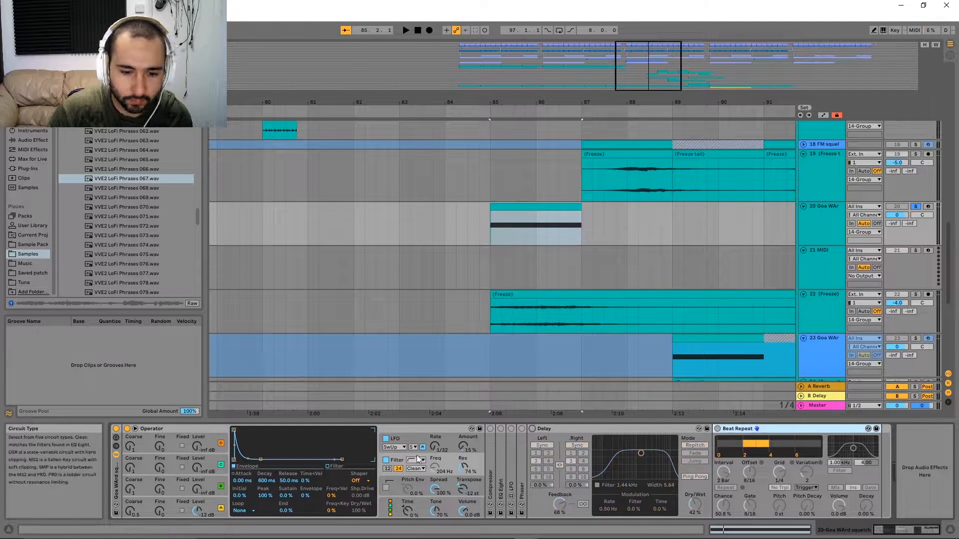
{"action": "left_click", "coordinate": [361, 429]}
{"action": "key", "text": "space"}
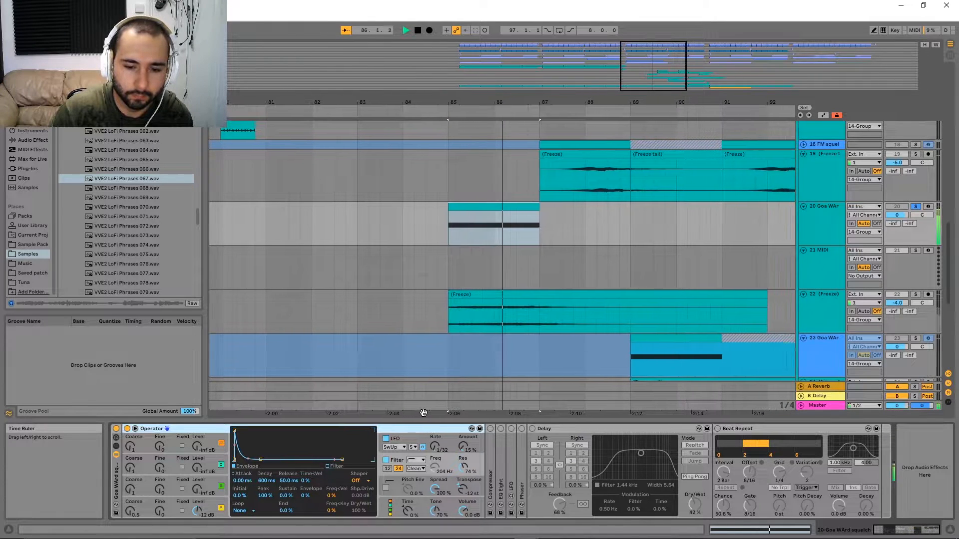
{"action": "key", "text": "space"}
Examine Operator's oscillator A waveform and its LFO settings, and audition the LFO amount
{"action": "left_click", "coordinate": [213, 503]}
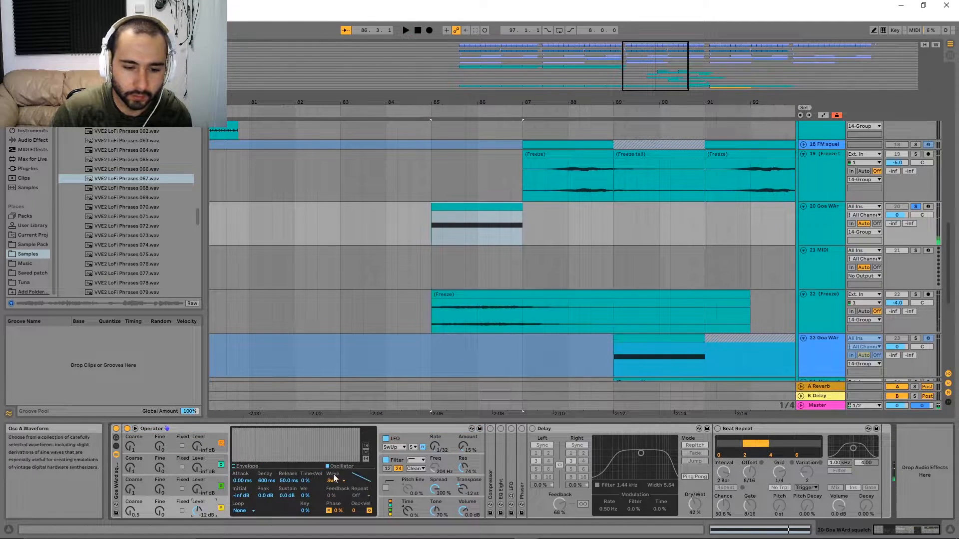
{"action": "left_click", "coordinate": [407, 449]}
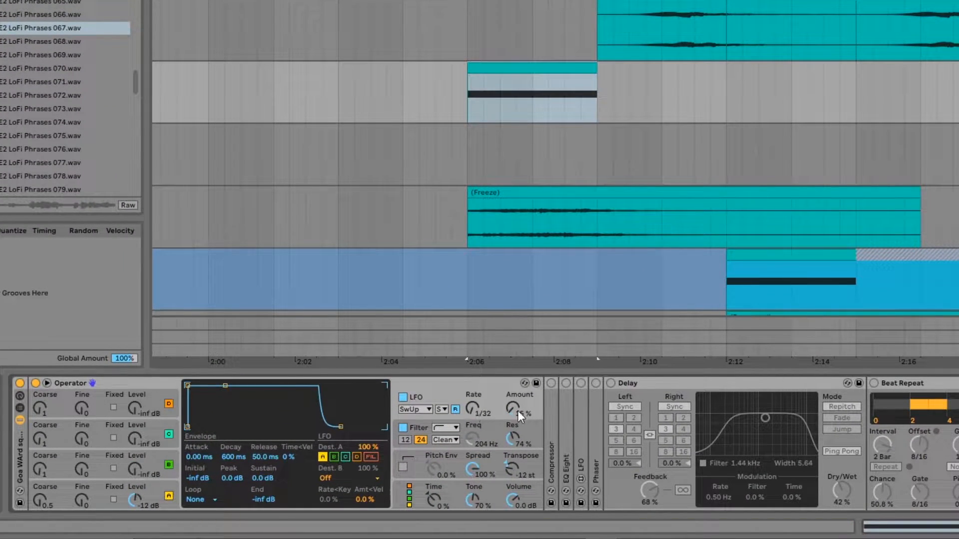
{"action": "mouse_move", "coordinate": [511, 420]}
{"action": "left_mouse_down"}
{"action": "mouse_move", "coordinate": [511, 407]}
{"action": "mouse_move", "coordinate": [512, 421]}
{"action": "left_mouse_up"}
{"action": "key", "text": "space"}
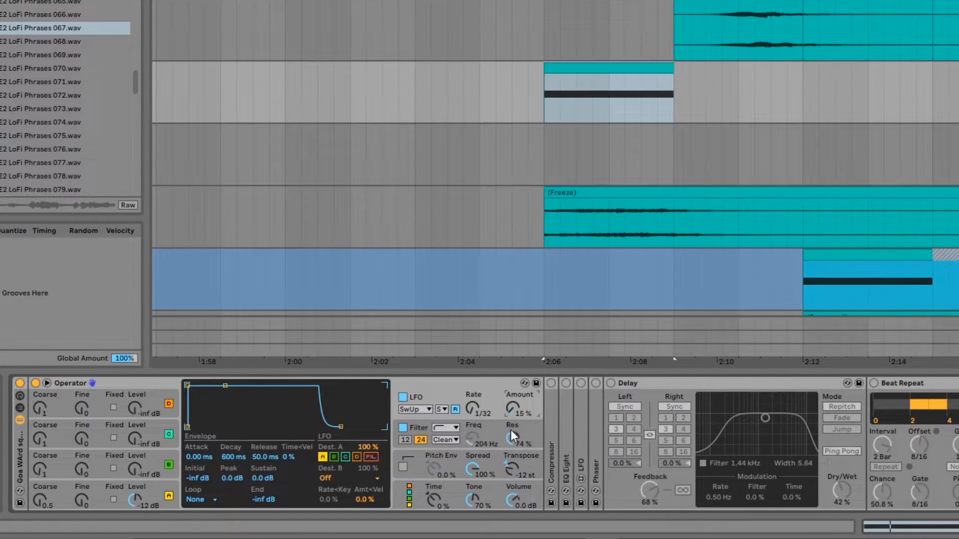
Examine Operator's pitch and glide settings and audition oscillator A's coarse tuning at 0.5
{"action": "left_click", "coordinate": [512, 472]}
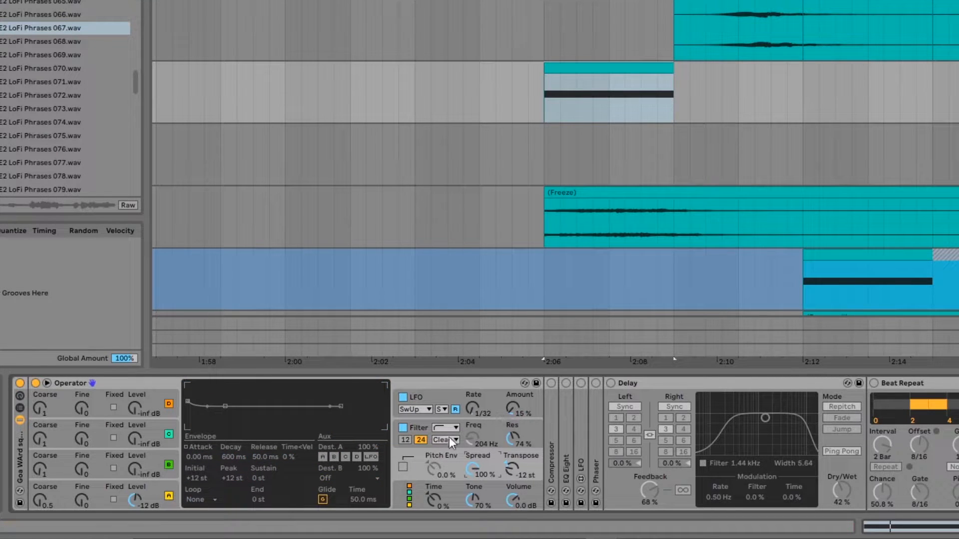
{"action": "left_click", "coordinate": [176, 501]}
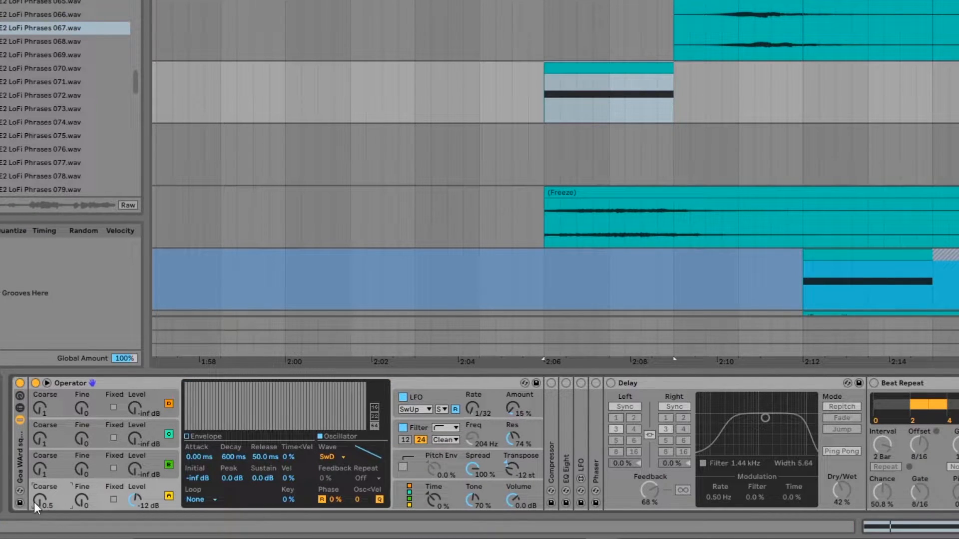
{"action": "key", "text": "space"}
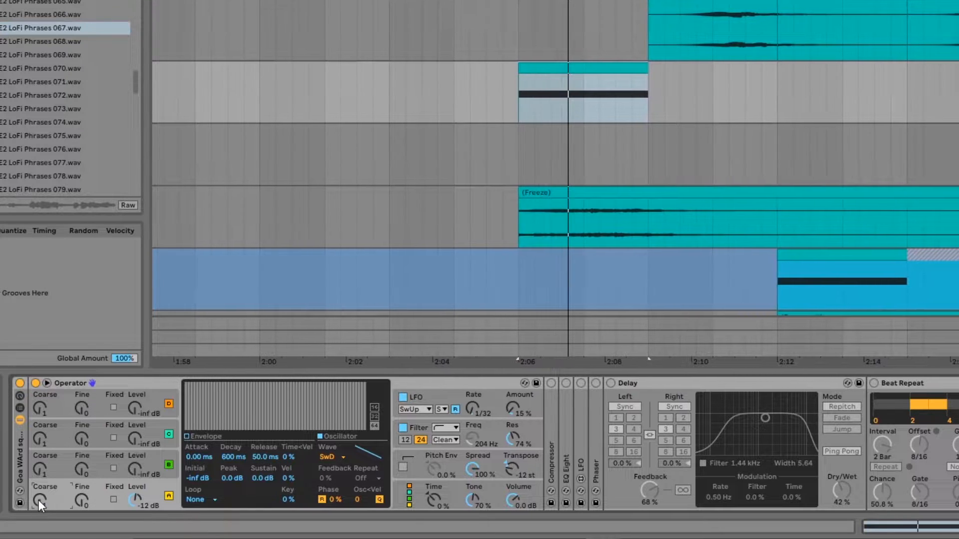
{"action": "left_click_drag", "start_coordinate": [38, 499], "coordinate": [41, 500]}
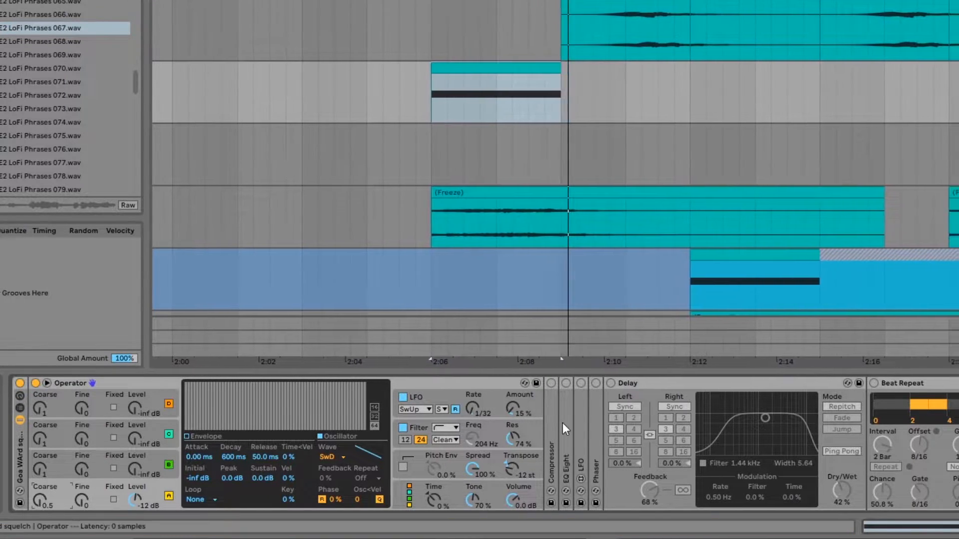
Turn the Compressor and EQ Eight after Operator back on, checking each device's settings and folding it again
{"action": "scroll", "coordinate": [482, 108], "scroll_direction": "up", "scroll_amount": 4}
{"action": "scroll", "coordinate": [530, 122], "scroll_direction": "down", "scroll_amount": 2}
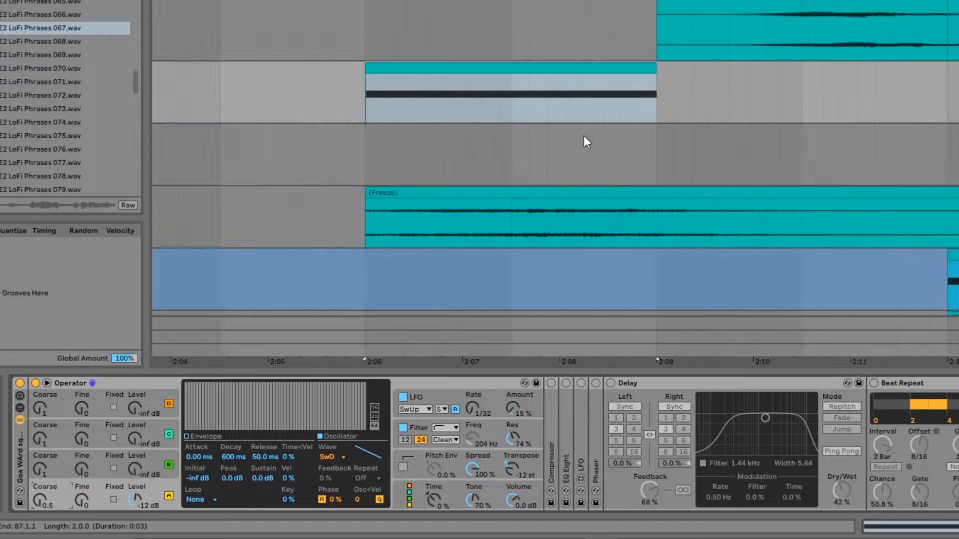
{"action": "left_click_drag", "start_coordinate": [633, 292], "coordinate": [583, 291]}
{"action": "double_click", "coordinate": [550, 422]}
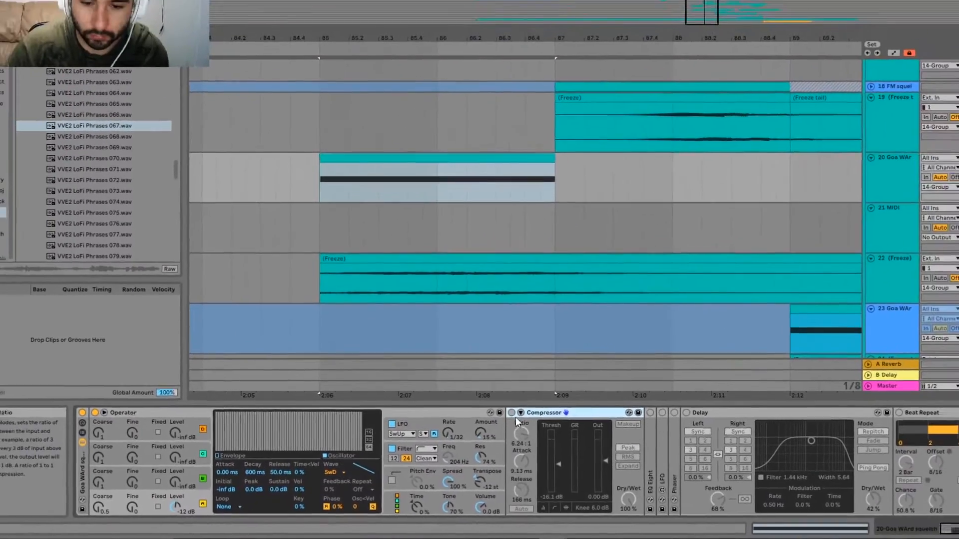
{"action": "left_click", "coordinate": [551, 384]}
{"action": "double_click", "coordinate": [552, 429]}
{"action": "double_click", "coordinate": [502, 449]}
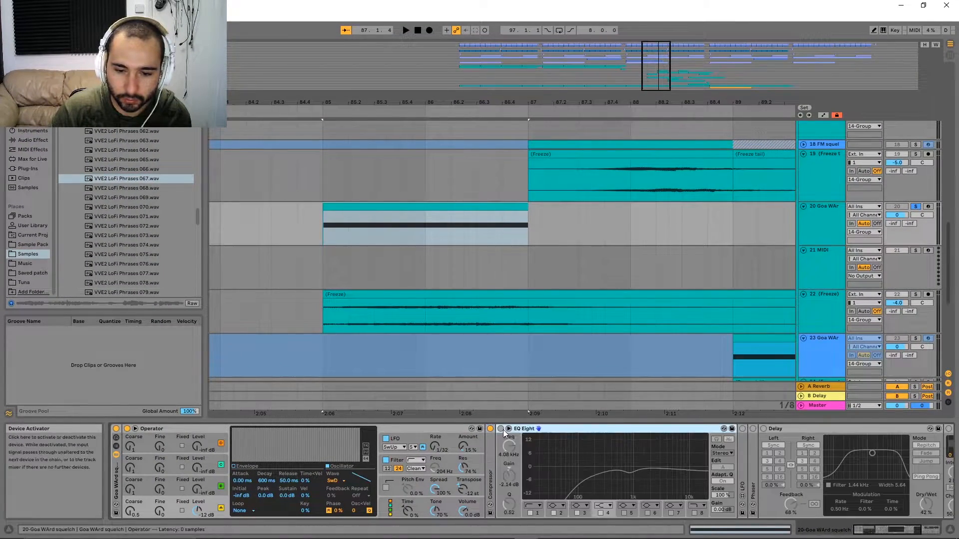
{"action": "double_click", "coordinate": [527, 430]}
Expand and turn on the LFO device, and audition its modulation of Operator's filter frequency
{"action": "double_click", "coordinate": [514, 433]}
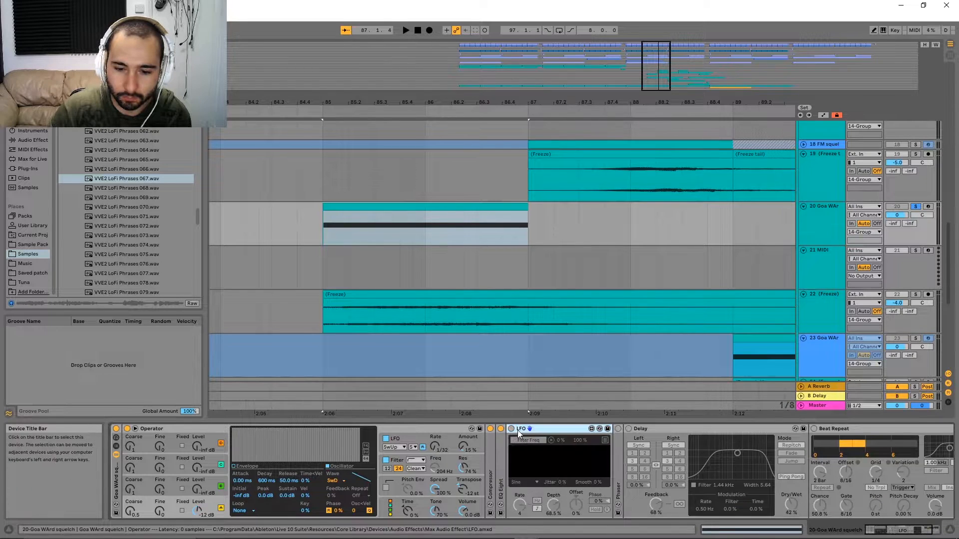
{"action": "left_click", "coordinate": [395, 460]}
{"action": "key", "text": "space"}
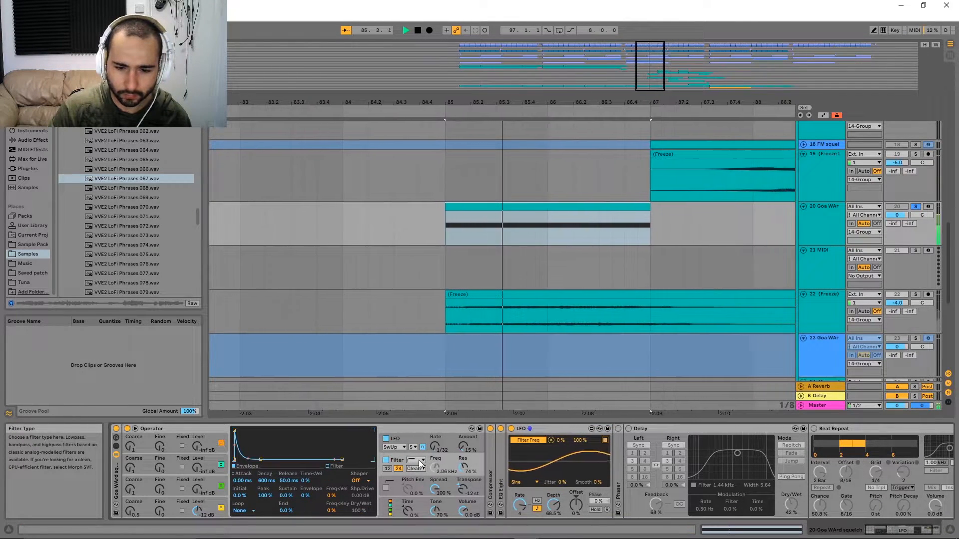
{"action": "key", "text": "space"}
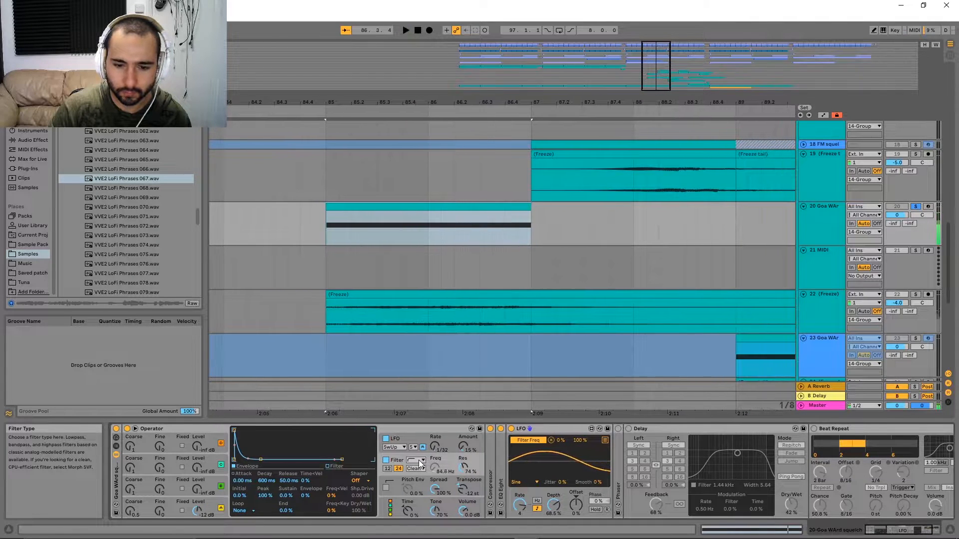
Set Operator's filter circuit to OSR and its shaper to Hard with 39% dry/wet, auditioning the clip
{"action": "left_click", "coordinate": [421, 470]}
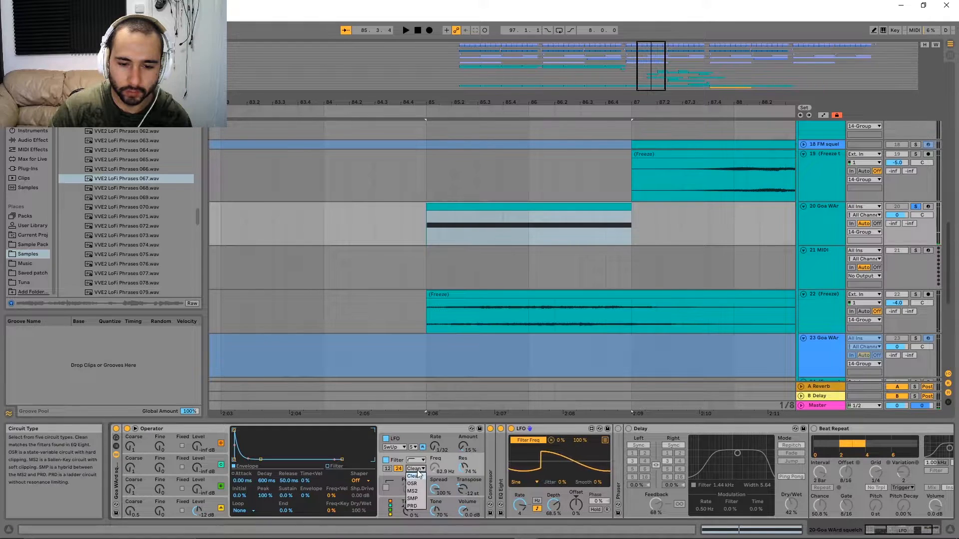
{"action": "key", "text": "space"}
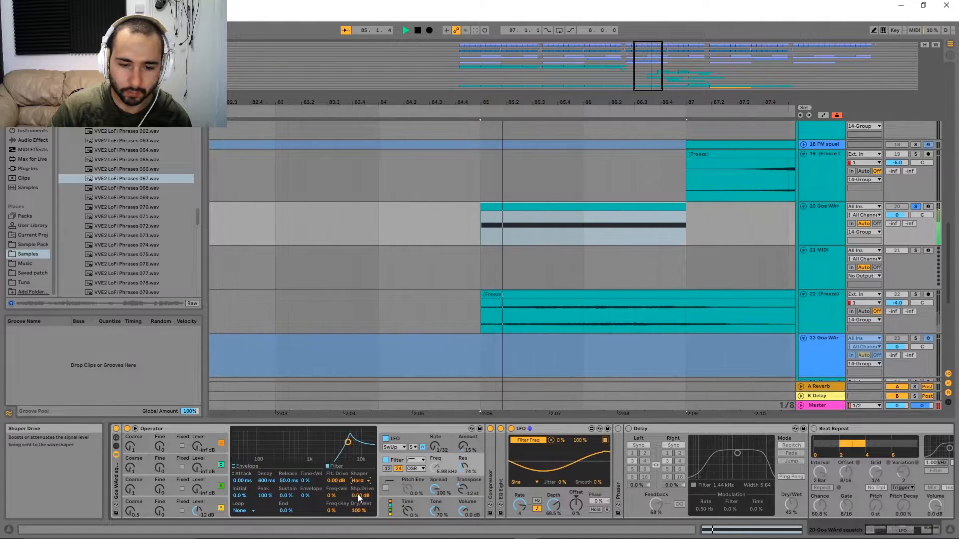
{"action": "left_click_drag", "start_coordinate": [359, 495], "coordinate": [355, 511]}
{"action": "double_click", "coordinate": [359, 497]}
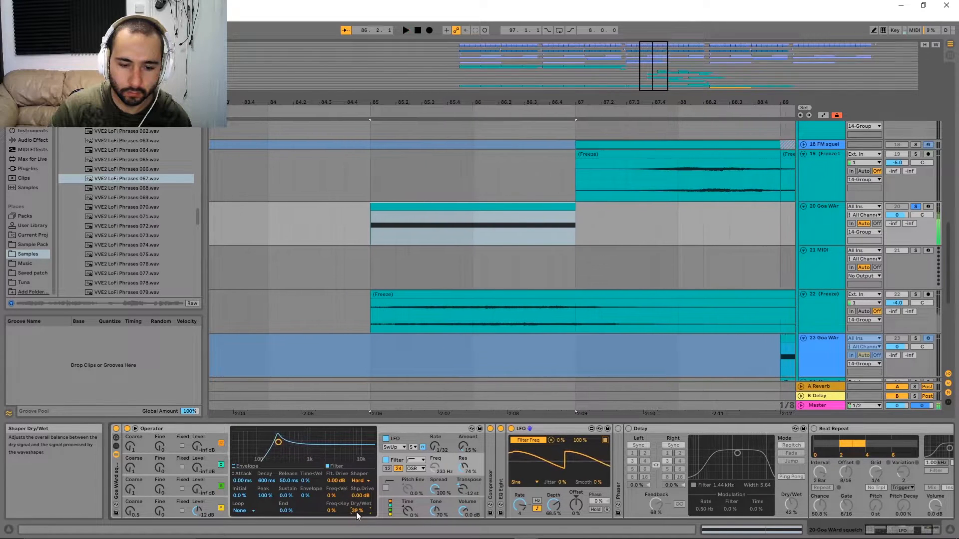
{"action": "key", "text": "space"}
{"action": "key", "text": "space"}
{"action": "key", "text": "space"}
{"action": "key", "text": "space"}
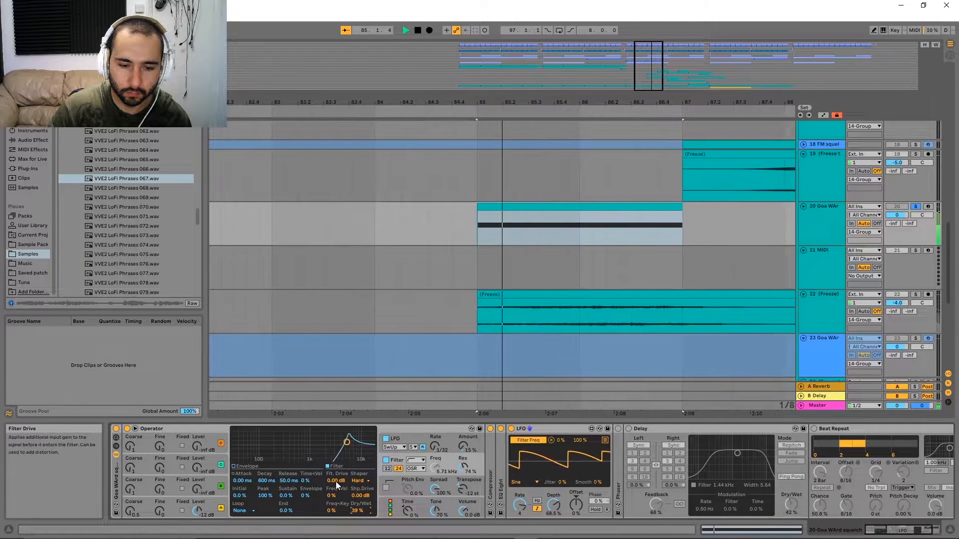
Set Operator's filter drive to 2.25 dB and its shaper type to Soft while auditioning the clip
{"action": "left_click_drag", "start_coordinate": [335, 481], "coordinate": [336, 478]}
{"action": "key", "text": "space"}
{"action": "key", "text": "space"}
{"action": "left_click", "coordinate": [361, 481]}
{"action": "left_click", "coordinate": [363, 495]}
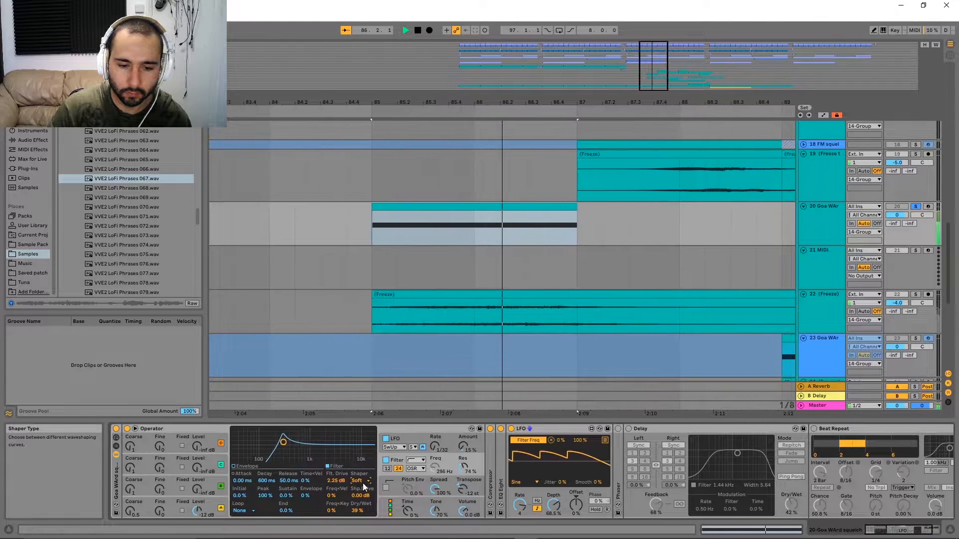
Set Operator's shaper drive to 2.06 dB while auditioning the clip
{"action": "key", "text": "space"}
{"action": "key", "text": "space"}
{"action": "left_click_drag", "start_coordinate": [372, 489], "coordinate": [372, 486]}
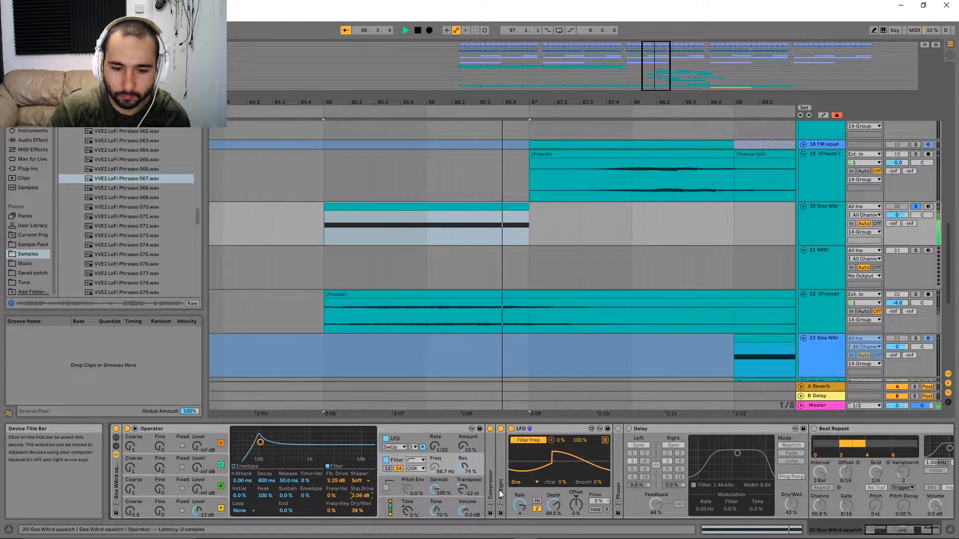
{"action": "key", "text": "space"}
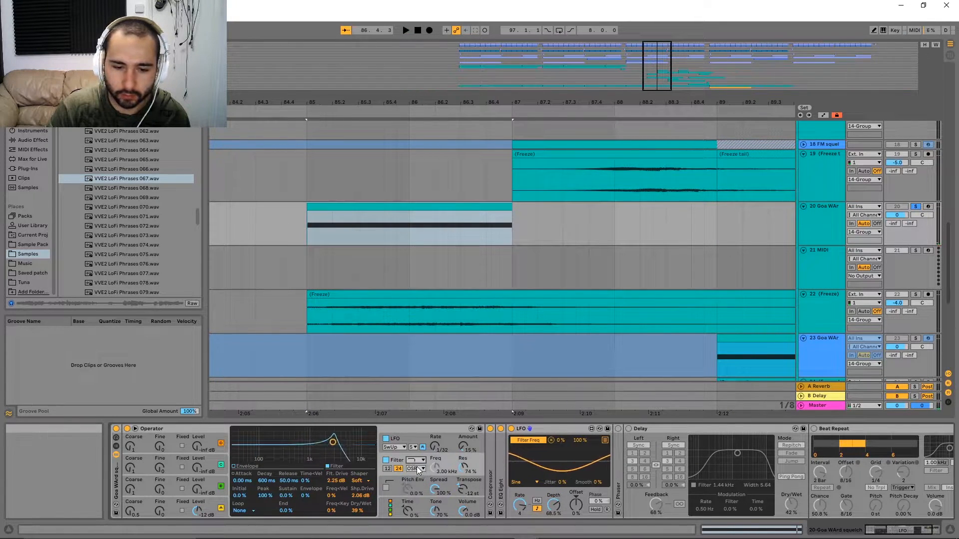
Audition the clip through Operator's lowpass filter while trying different phase settings on the LFO device, including 50%
{"action": "key", "text": "space"}
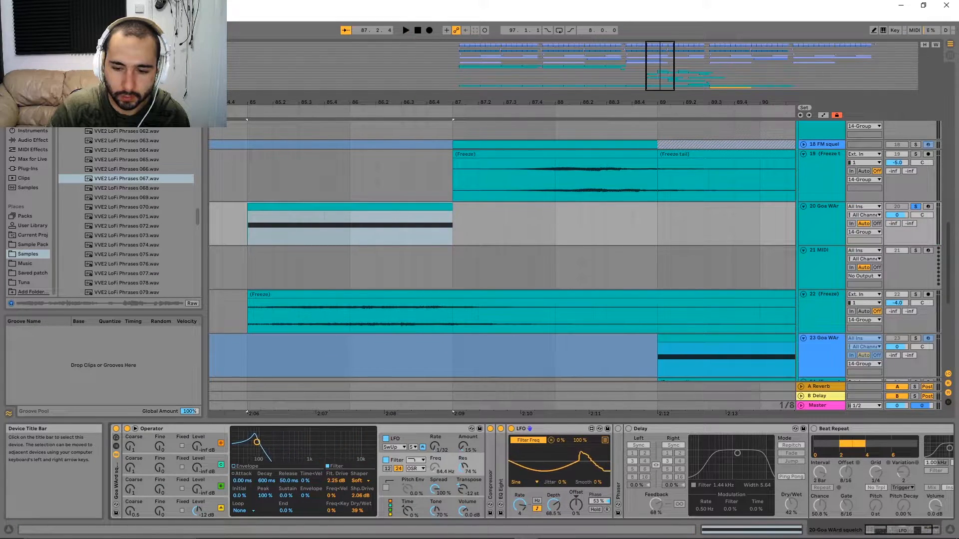
{"action": "key", "text": "space"}
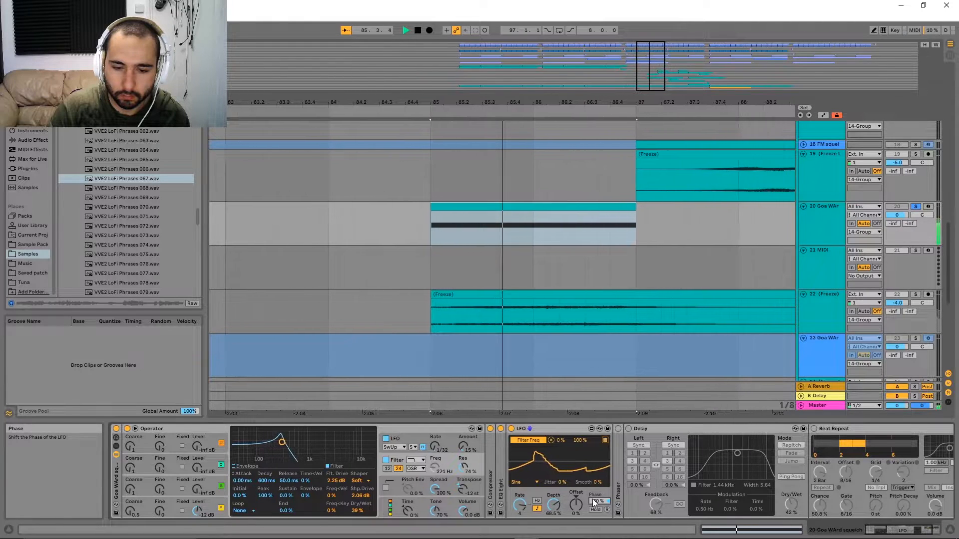
{"action": "key", "text": "space"}
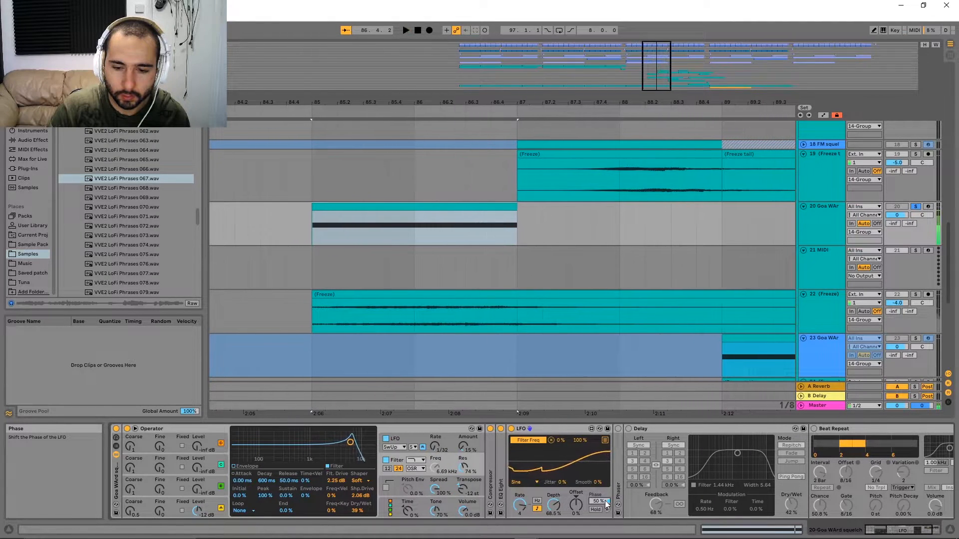
Try Operator's Clean bandpass filter, return to the OSR highpass, and set the LFO device's rate to 2
{"action": "left_click", "coordinate": [412, 485]}
{"action": "key", "text": "space"}
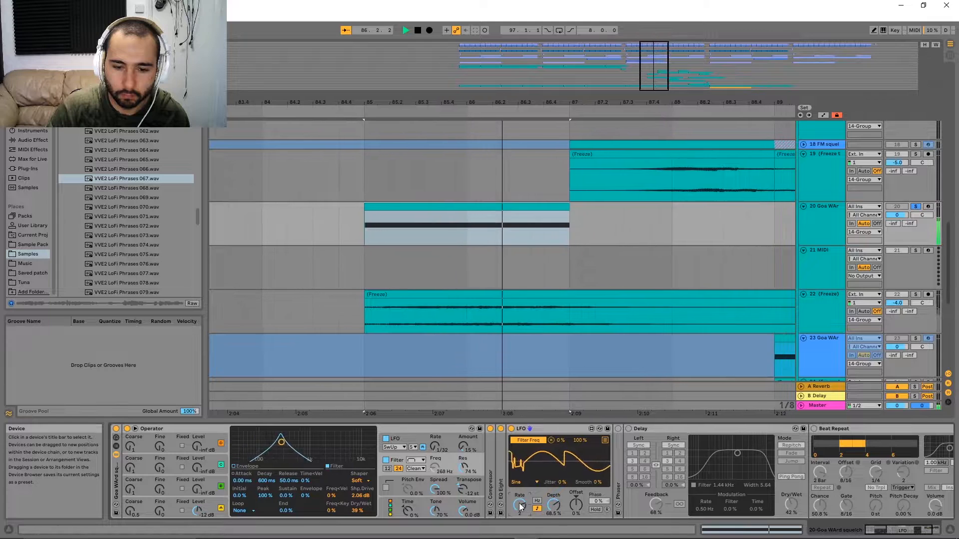
{"action": "left_click", "coordinate": [419, 461]}
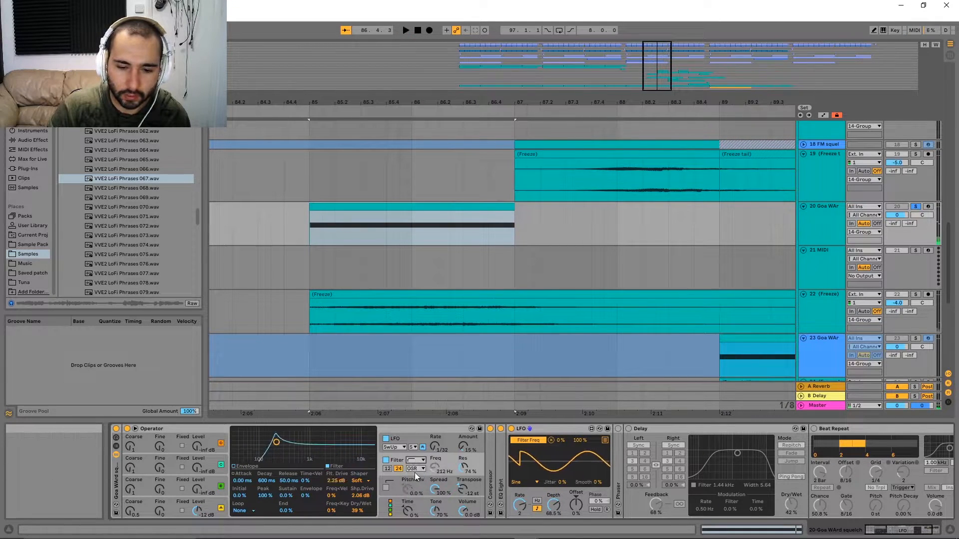
Fold the LFO device, expand and turn on the Phaser, and audition the clip through it
{"action": "double_click", "coordinate": [542, 430]}
{"action": "double_click", "coordinate": [524, 443]}
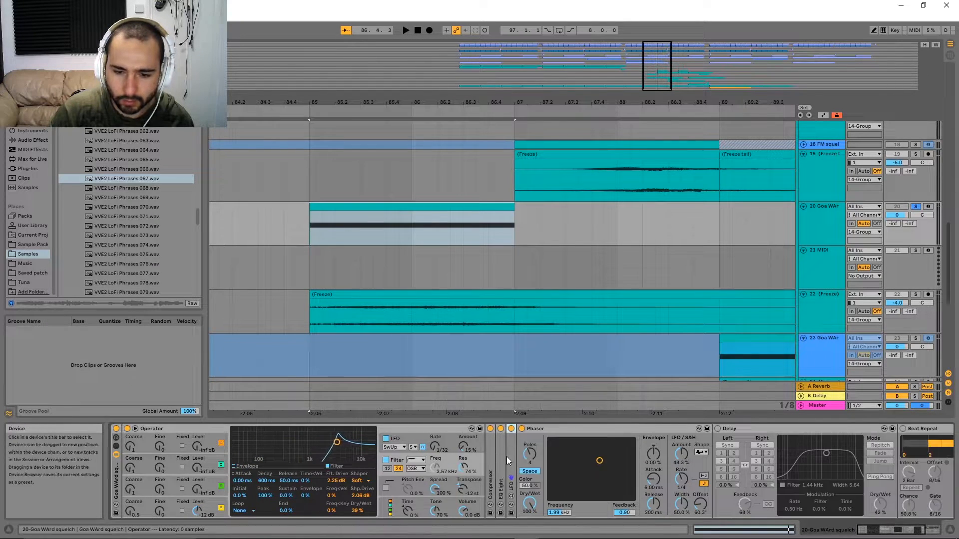
{"action": "left_click", "coordinate": [441, 463]}
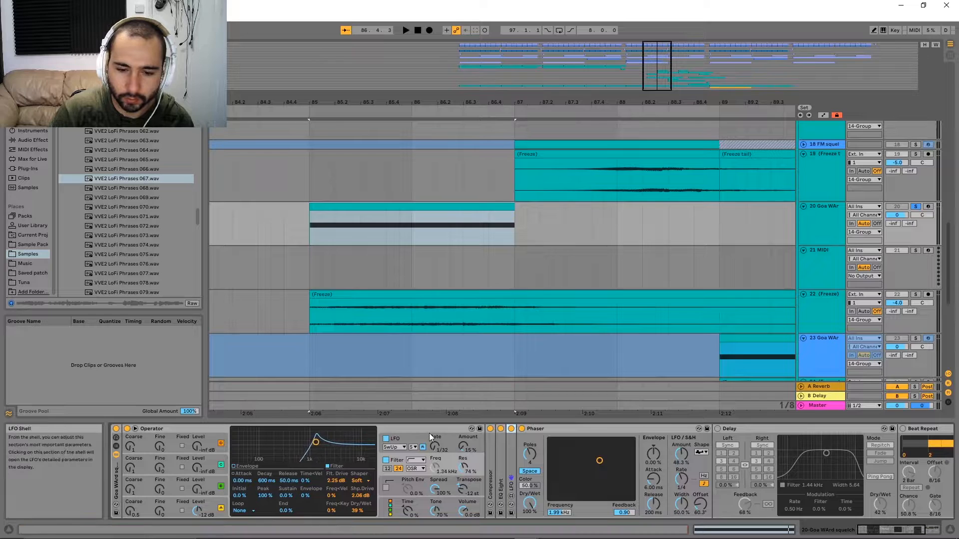
{"action": "key", "text": "space"}
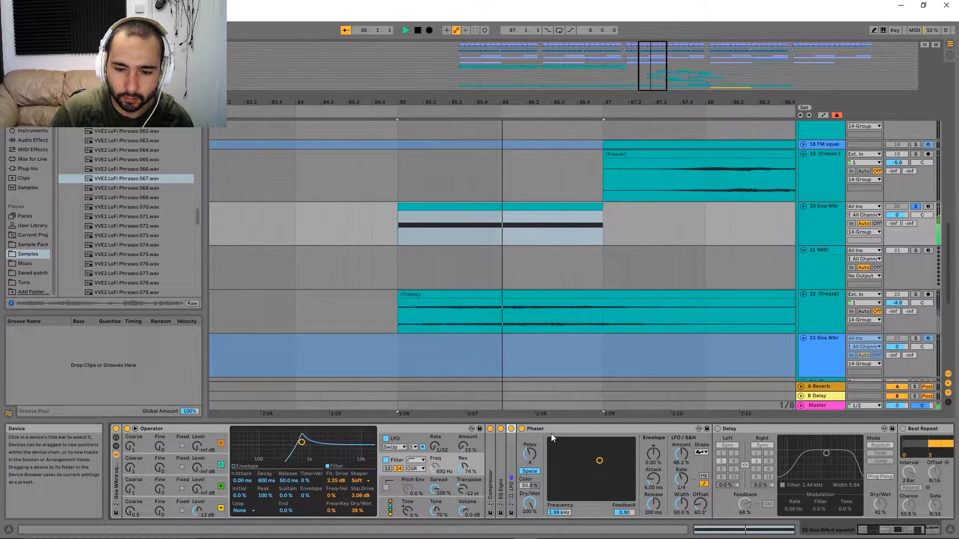
{"action": "key", "text": "space"}
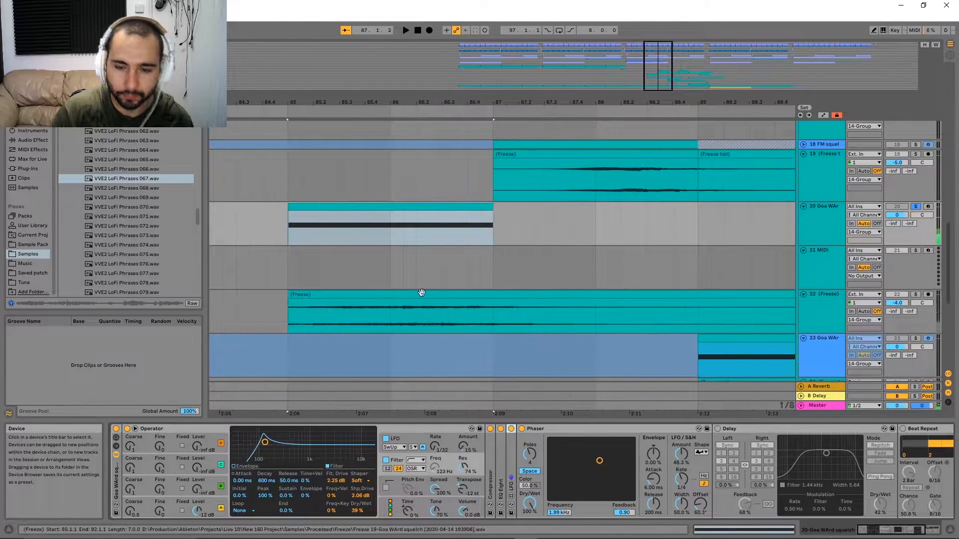
Set the Phaser's LFO amount to 53.2% and its rate to 1/6 while auditioning the clip
{"action": "left_click", "coordinate": [526, 458]}
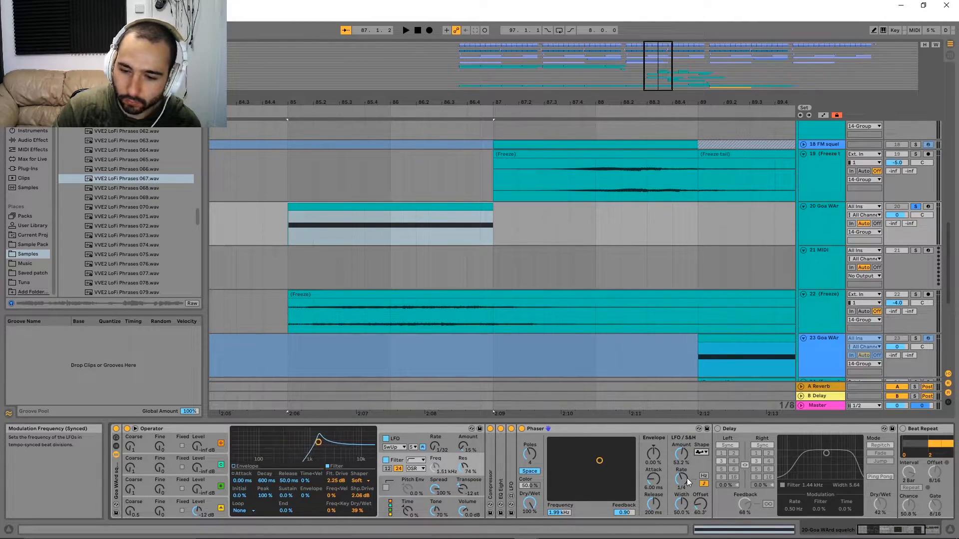
{"action": "left_click_drag", "start_coordinate": [684, 483], "coordinate": [684, 511]}
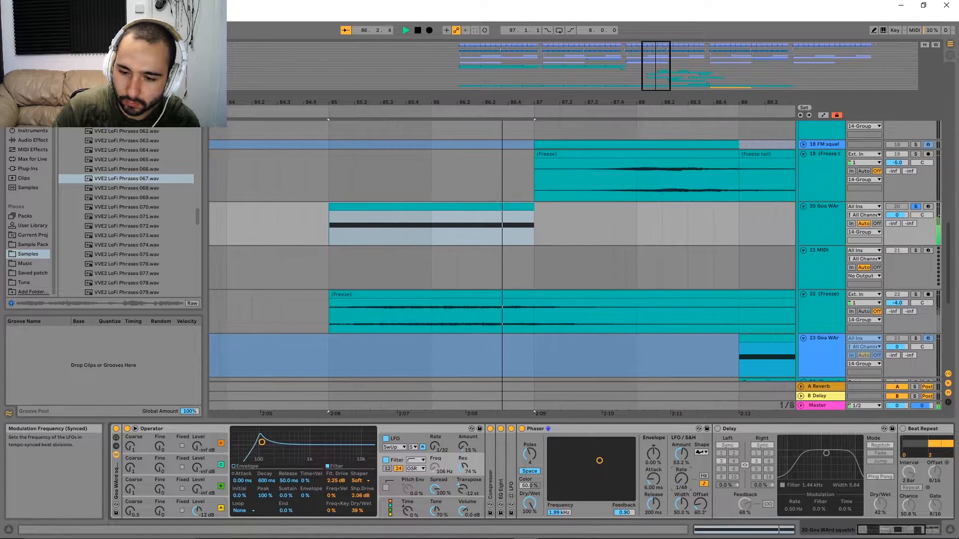
{"action": "key", "text": "space"}
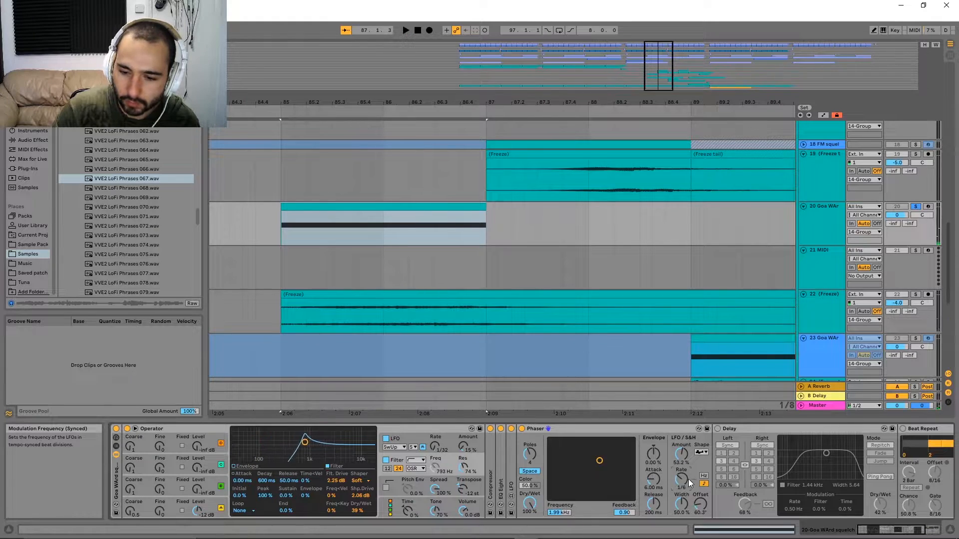
Turn on the Delay, set its feedback to 73%, and audition the clip
{"action": "scroll", "coordinate": [548, 437], "scroll_direction": "right", "scroll_amount": 3}
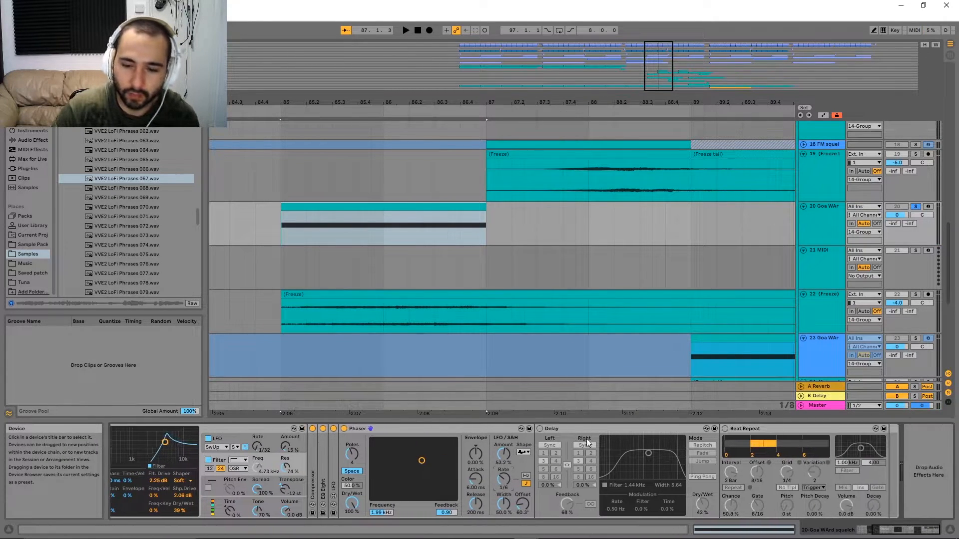
{"action": "left_click", "coordinate": [539, 428]}
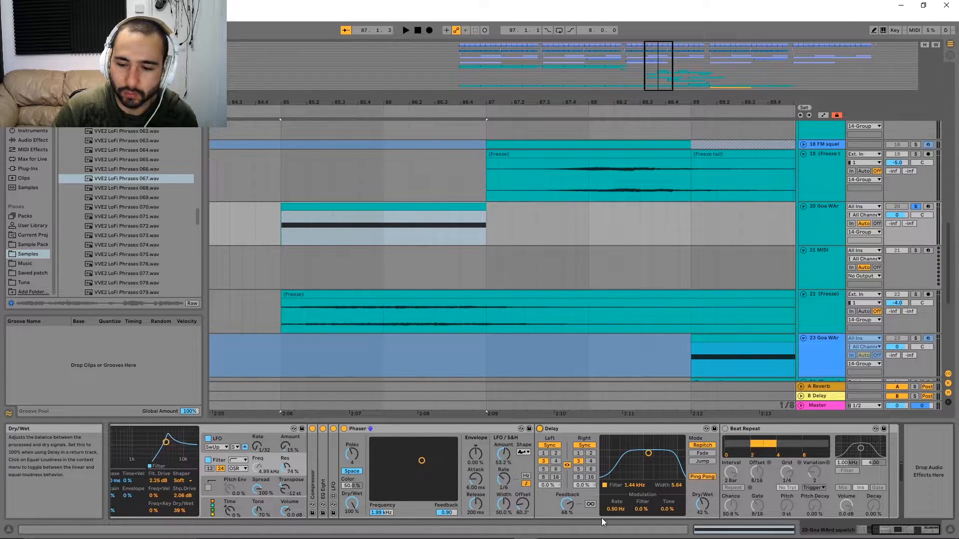
{"action": "left_click_drag", "start_coordinate": [568, 514], "coordinate": [569, 512]}
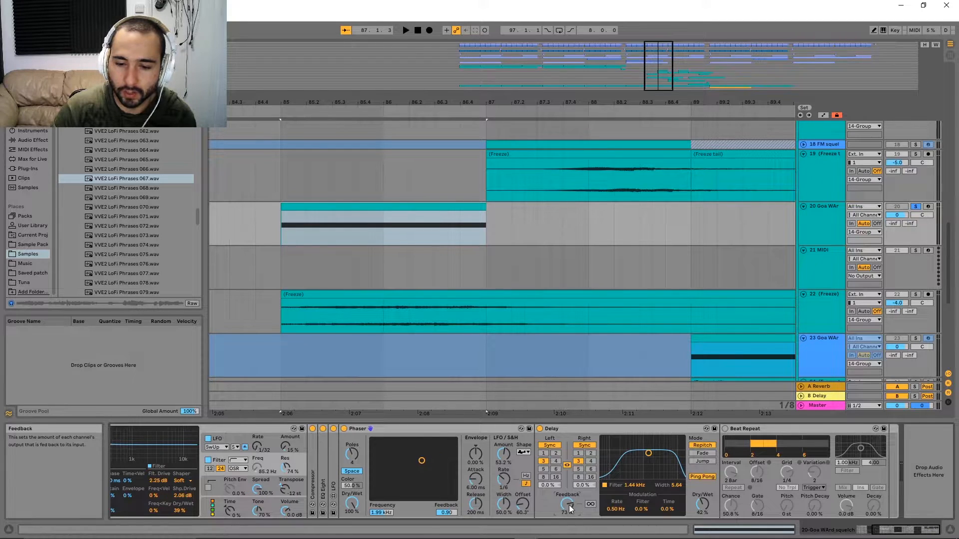
{"action": "key", "text": "space"}
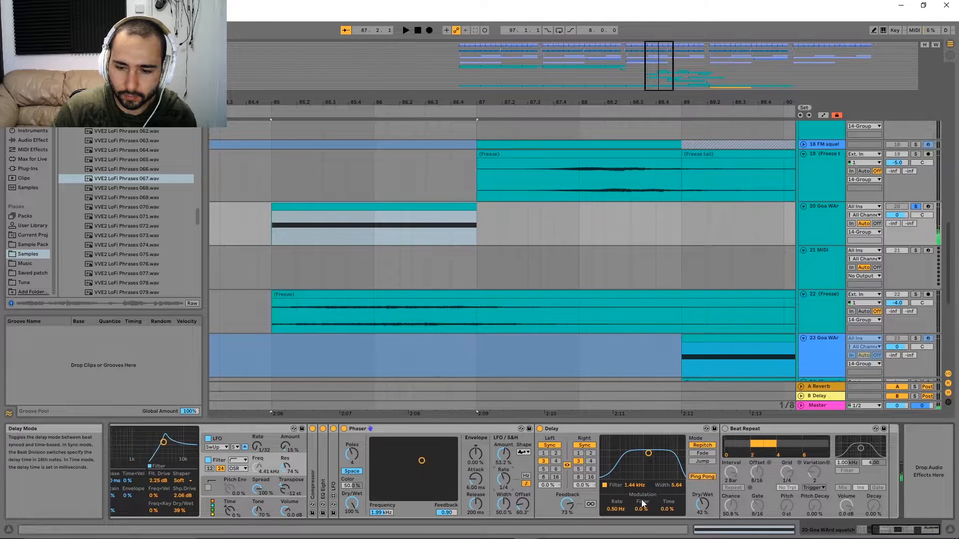
{"action": "key", "text": "space"}
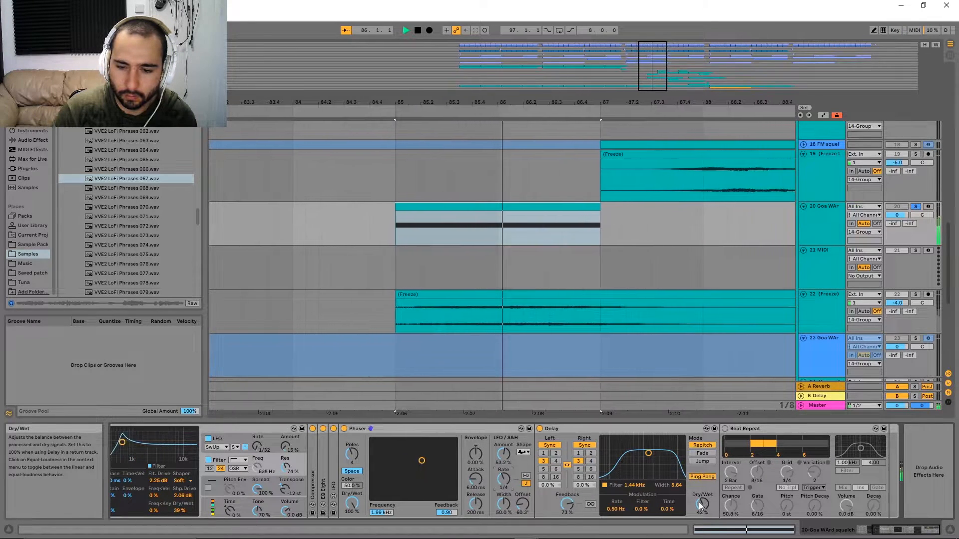
Set the Phaser's LFO rate to 1/4 and audition the clip together with the Delay
{"action": "key", "text": "space"}
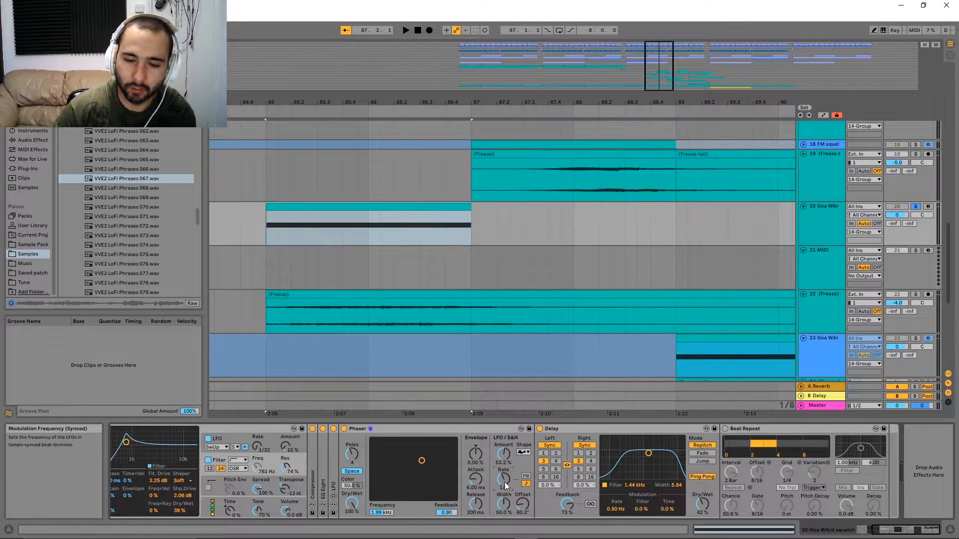
{"action": "key", "text": "space"}
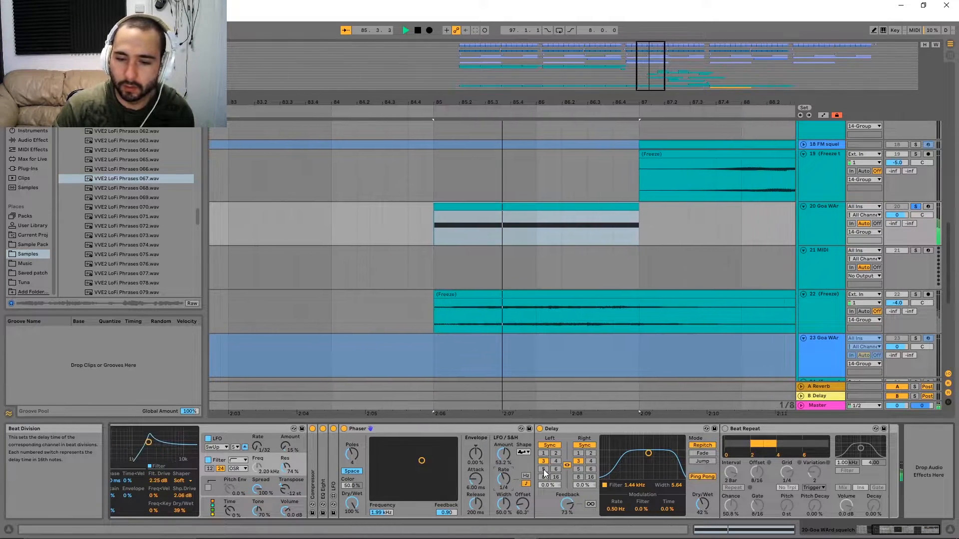
{"action": "key", "text": "space"}
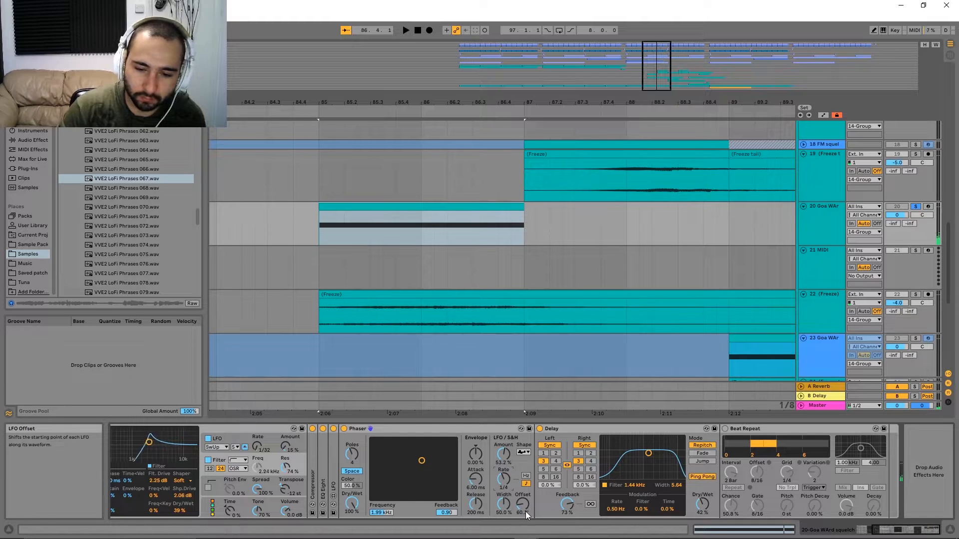
{"action": "key", "text": "space"}
{"action": "left_click", "coordinate": [522, 505]}
{"action": "key", "text": "space"}
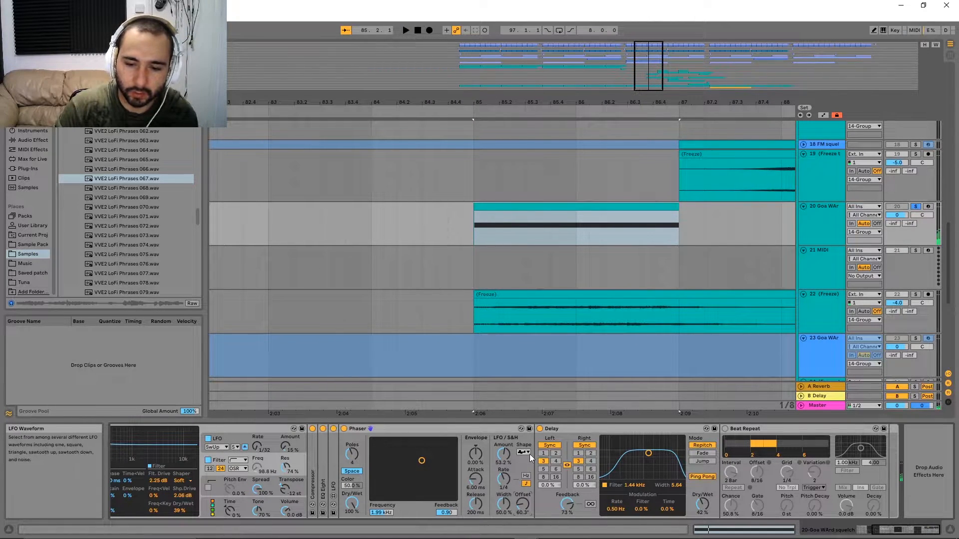
Fold the Phaser and Delay, then take the Goa WArd squelch track off solo and activate it
{"action": "double_click", "coordinate": [402, 429]}
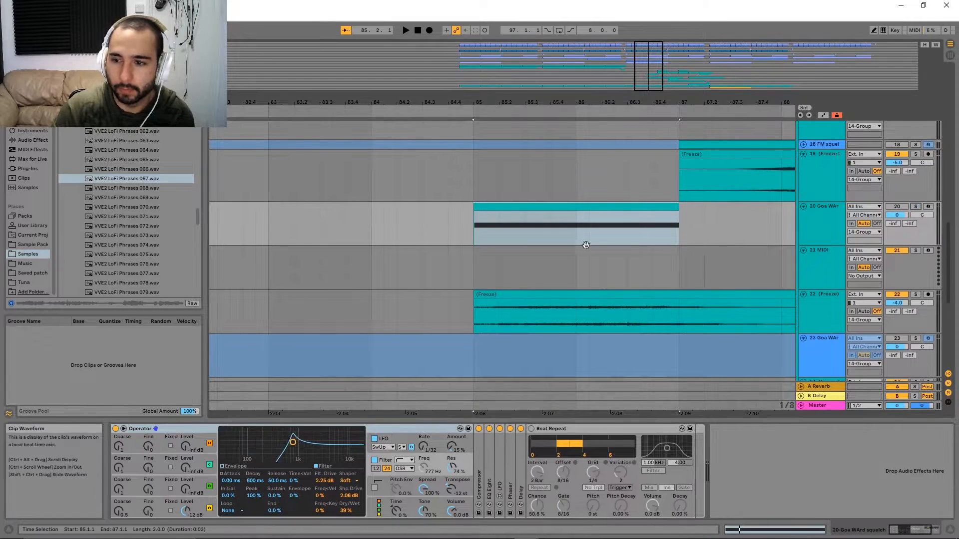
{"action": "left_click_drag", "start_coordinate": [630, 244], "coordinate": [442, 248]}
{"action": "right_click", "coordinate": [834, 223]}
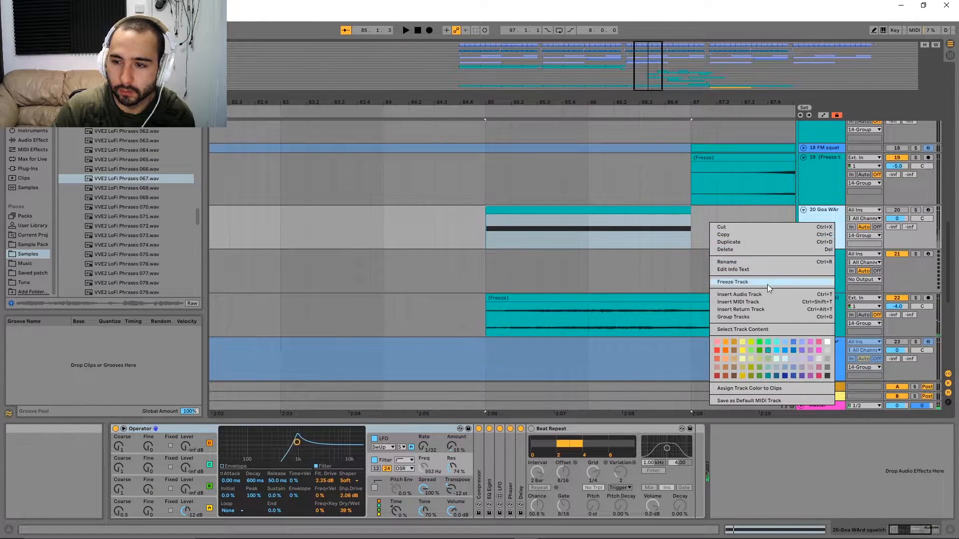
{"action": "left_click", "coordinate": [834, 217]}
{"action": "left_click", "coordinate": [902, 210]}
Freeze the Goa WArd squelch track and copy its two-bar clip as audio onto a new track directly beneath it
{"action": "right_click", "coordinate": [814, 228]}
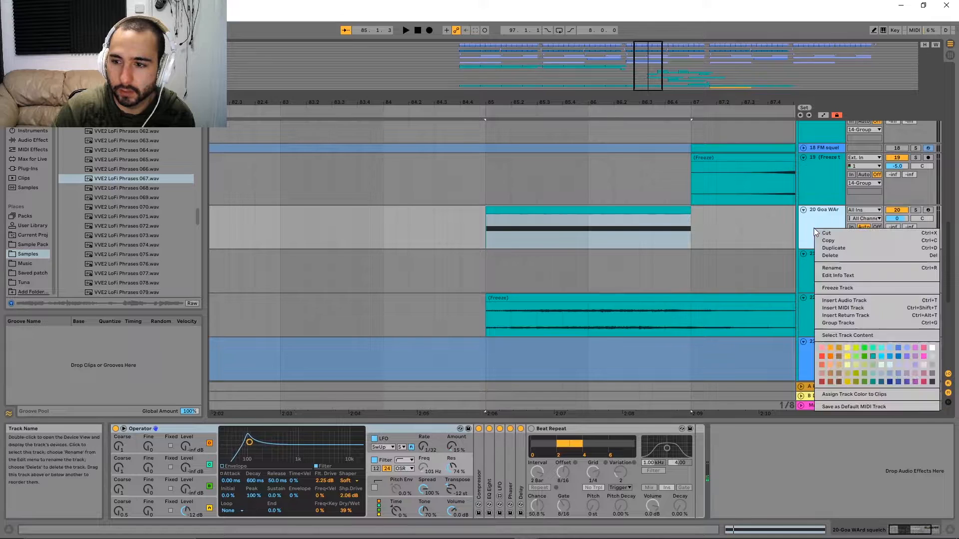
{"action": "left_click", "coordinate": [833, 288]}
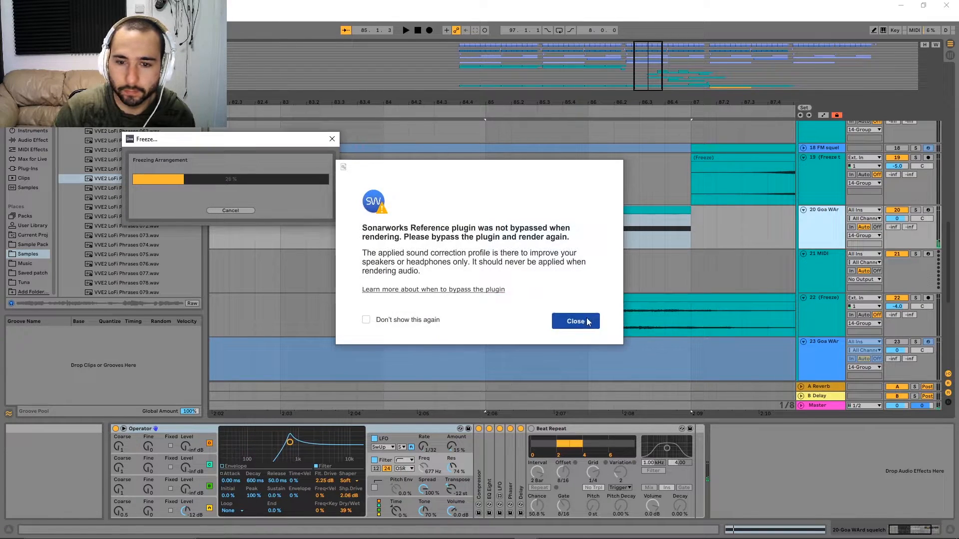
{"action": "left_click", "coordinate": [575, 320]}
{"action": "left_click_drag", "start_coordinate": [559, 239], "coordinate": [556, 281]}
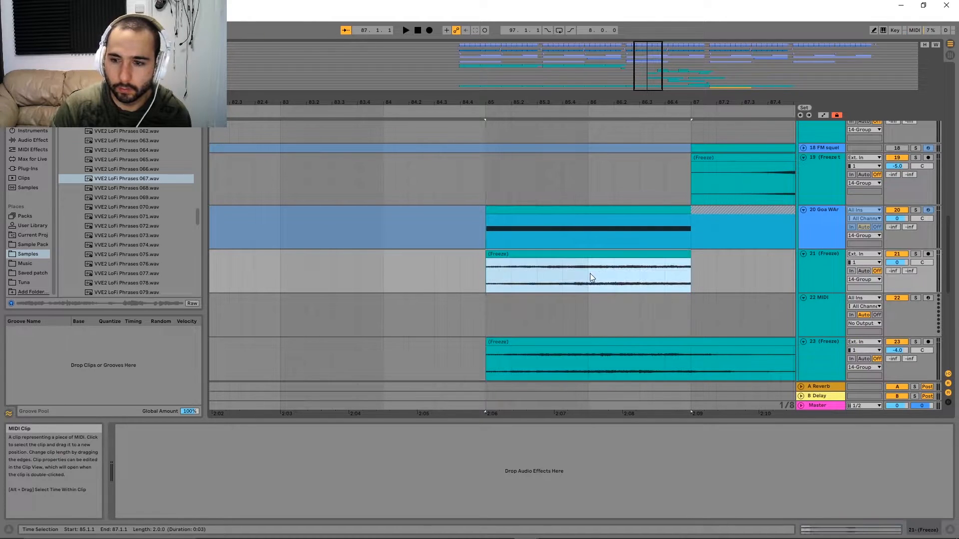
Solo the new audio track and play back its frozen squelch clip
{"action": "key", "text": "s"}
{"action": "key", "text": "space"}
{"action": "scroll", "coordinate": [563, 215], "scroll_direction": "down", "scroll_amount": 1}
{"action": "left_click_drag", "start_coordinate": [634, 232], "coordinate": [448, 244]}
{"action": "left_click_drag", "start_coordinate": [506, 221], "coordinate": [432, 237]}
{"action": "scroll", "coordinate": [706, 243], "scroll_direction": "down", "scroll_amount": 5}
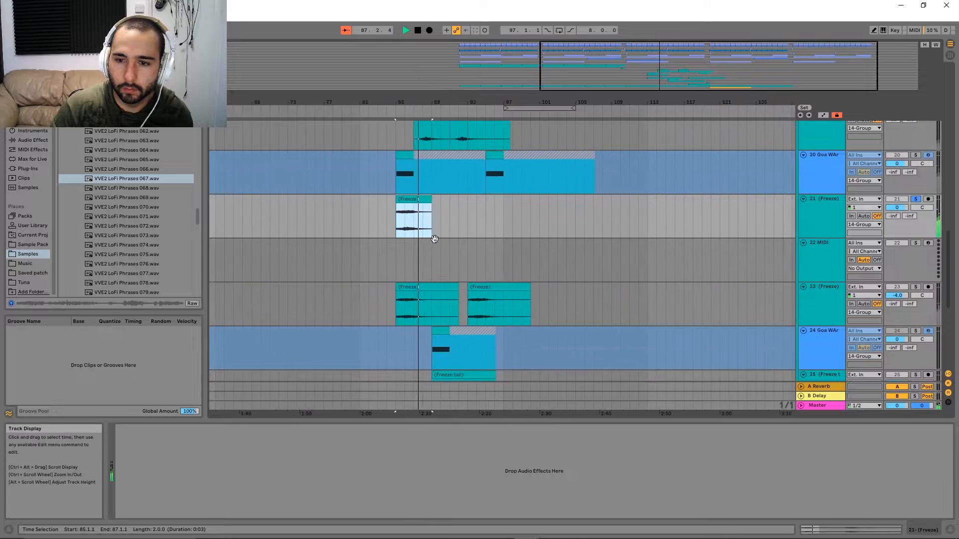
Stop playback, place the insert marker at bar 80, and delete the copied frozen audio track
{"action": "left_click", "coordinate": [354, 219]}
{"action": "key", "text": "space"}
{"action": "right_click", "coordinate": [812, 224]}
{"action": "left_click", "coordinate": [831, 254]}
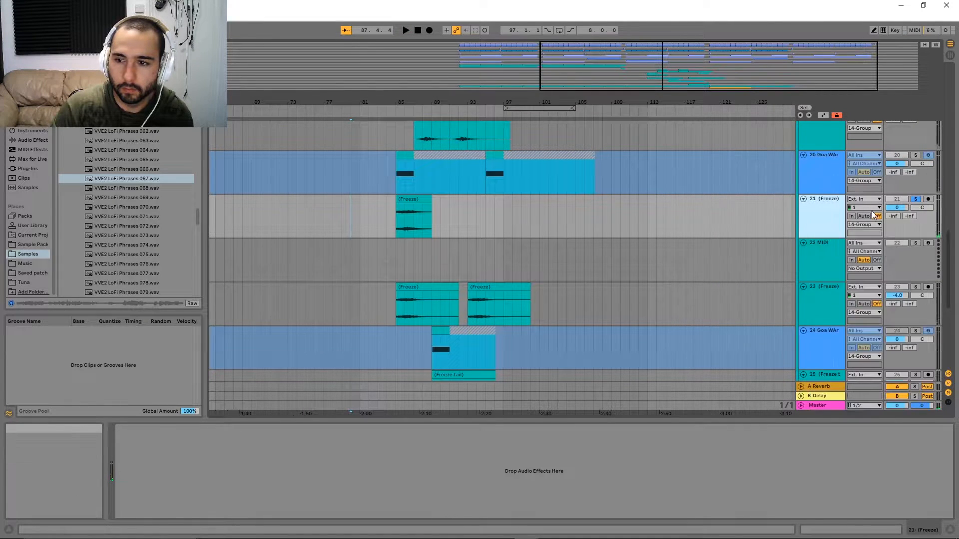
{"action": "left_click", "coordinate": [916, 199]}
Play the arrangement from bar 80 to hear the squelch tracks in the full mix, and select the frozen Goa WArd track
{"action": "key", "text": "space"}
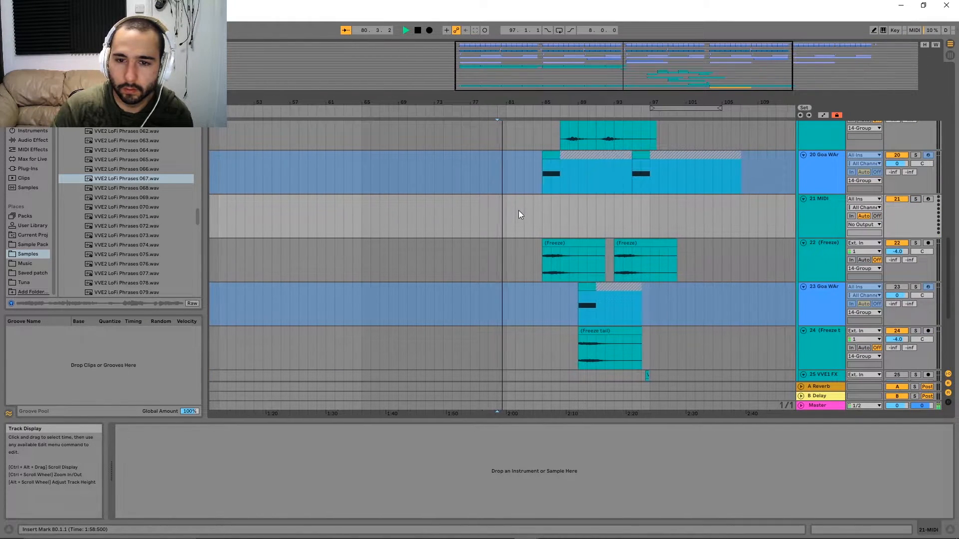
{"action": "scroll", "coordinate": [600, 219], "scroll_direction": "up", "scroll_amount": 3}
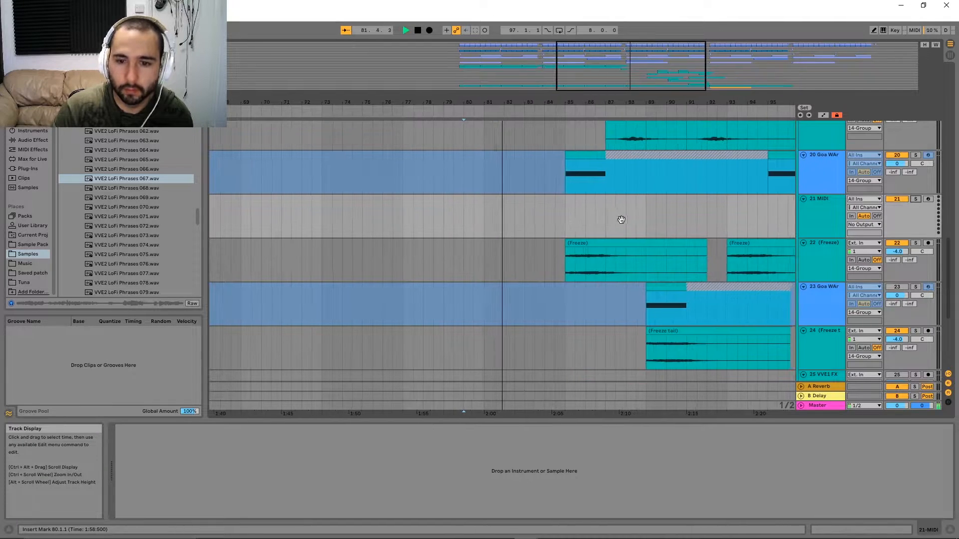
{"action": "left_click_drag", "start_coordinate": [620, 216], "coordinate": [453, 205]}
{"action": "left_click_drag", "start_coordinate": [531, 199], "coordinate": [430, 229]}
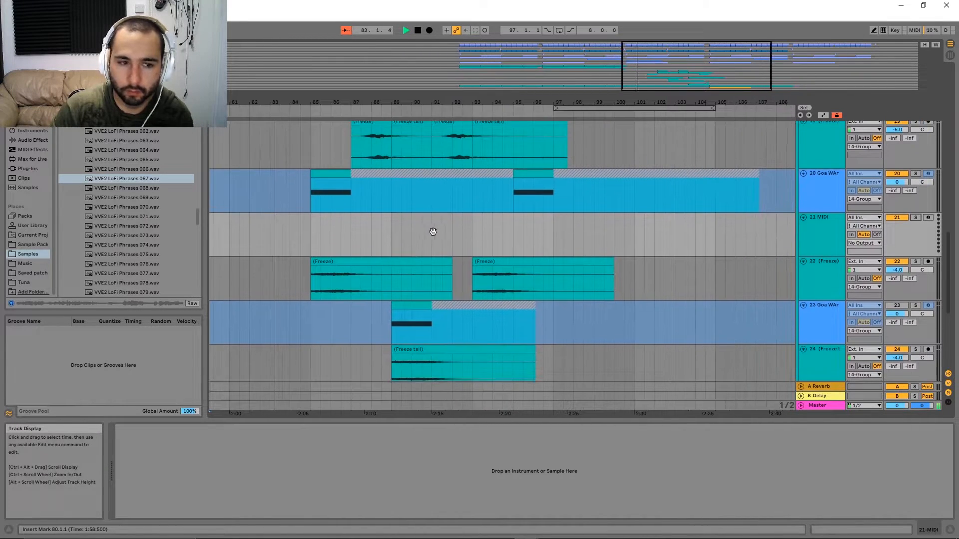
{"action": "left_click", "coordinate": [29, 167]}
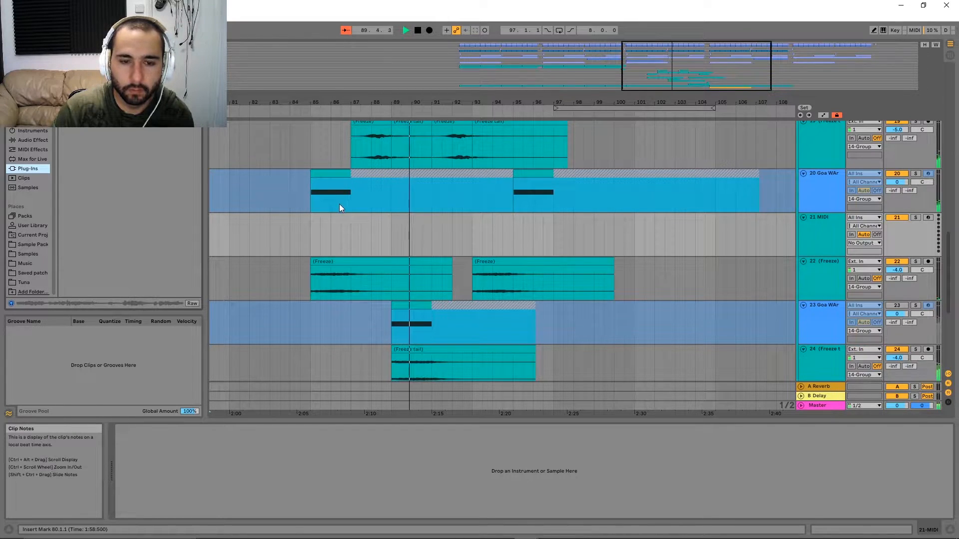
{"action": "left_click", "coordinate": [314, 201]}
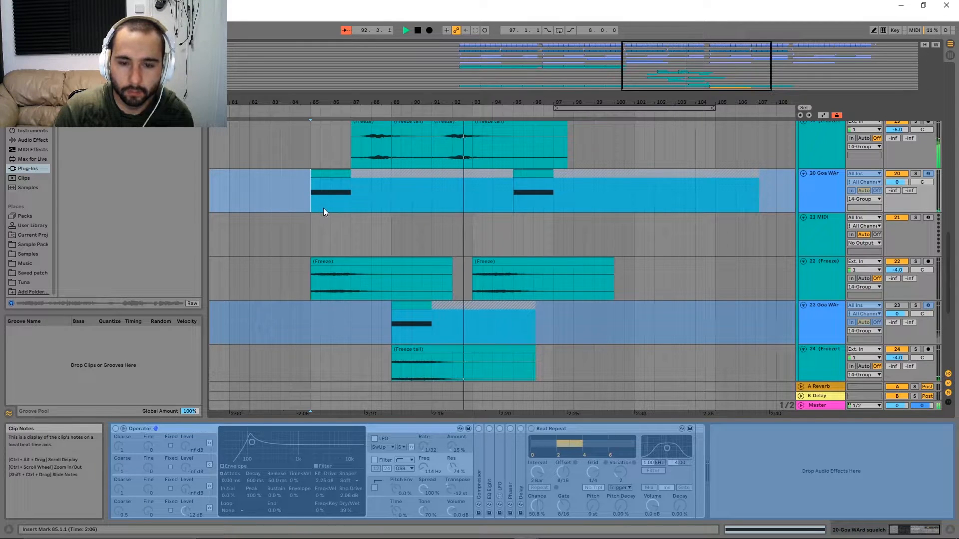
Stop the full-mix playback, solo the FM squelch track, and audition its two-bar clip from bar 87
{"action": "key", "text": "space"}
{"action": "scroll", "coordinate": [384, 215], "scroll_direction": "down", "scroll_amount": 3}
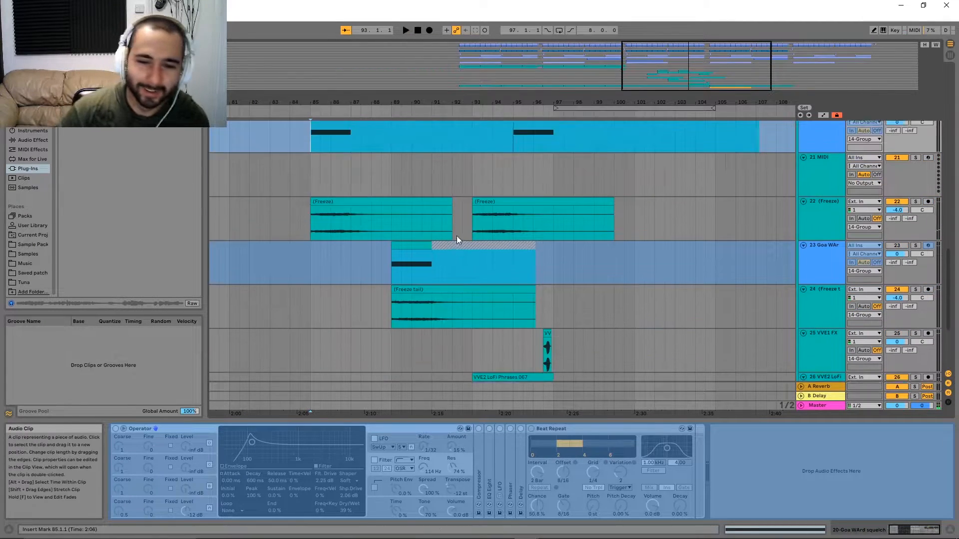
{"action": "scroll", "coordinate": [460, 234], "scroll_direction": "up", "scroll_amount": 6}
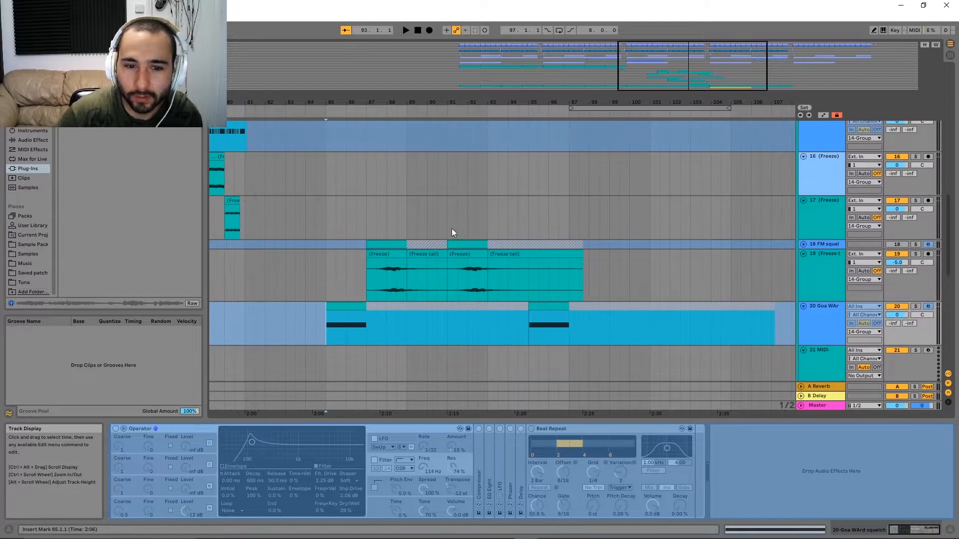
{"action": "left_click", "coordinate": [402, 243]}
{"action": "left_click", "coordinate": [916, 244]}
{"action": "key", "text": "space"}
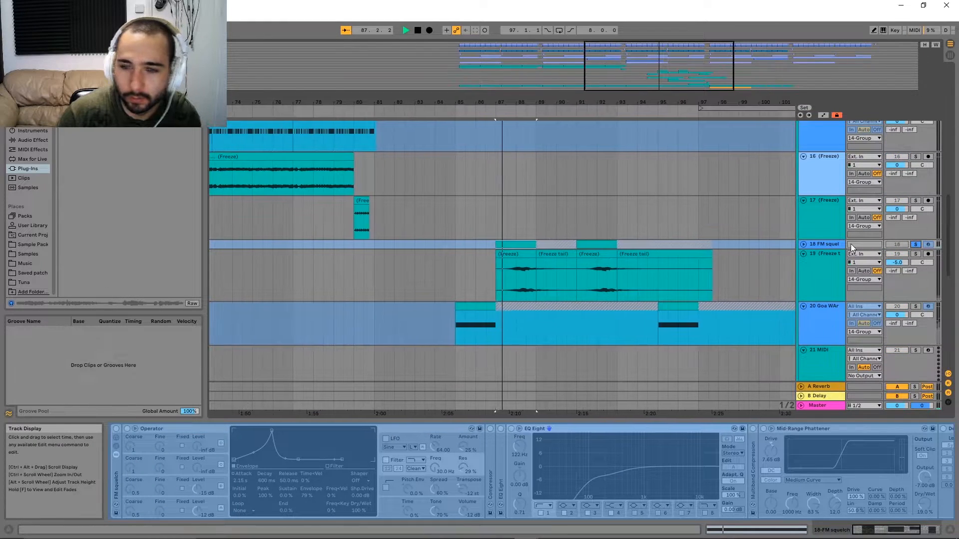
{"action": "key", "text": "space"}
Unfreeze the FM squelch track and show oscillator B's settings in its Operator
{"action": "right_click", "coordinate": [816, 244]}
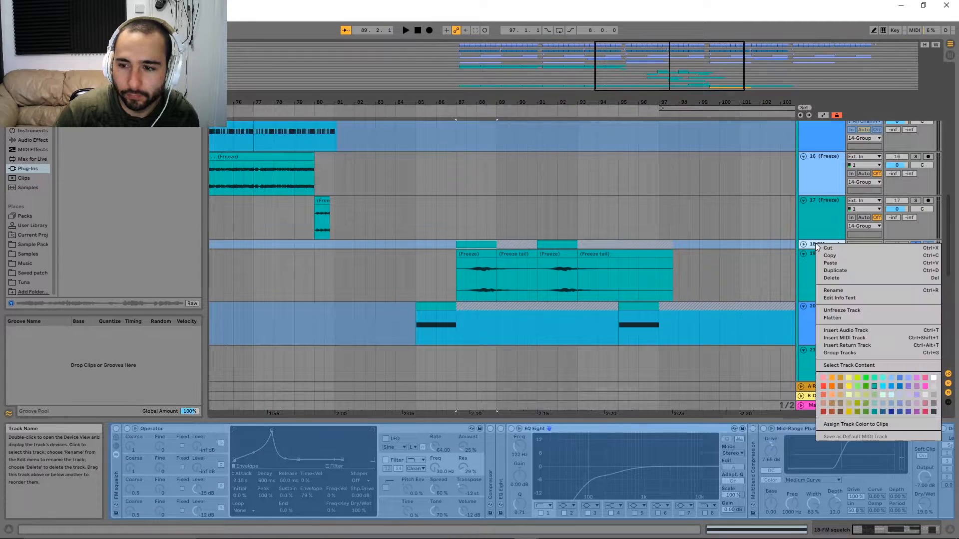
{"action": "left_click", "coordinate": [839, 310]}
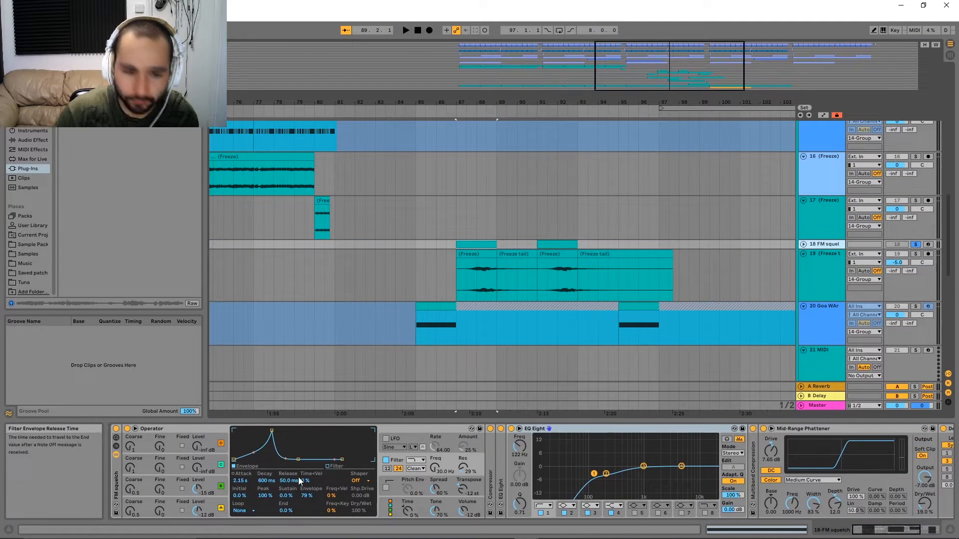
{"action": "left_click", "coordinate": [210, 488]}
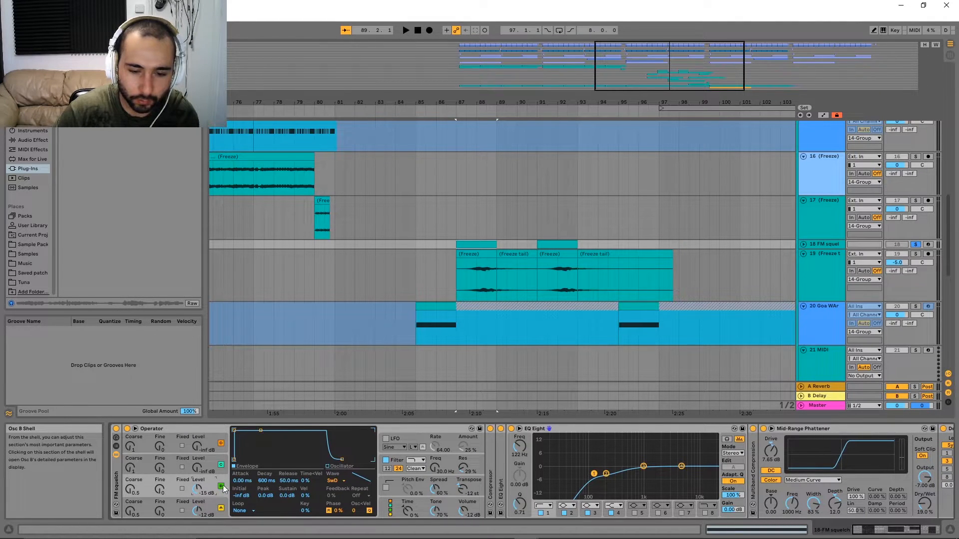
Show the filter settings of the FM squelch Operator, pick the filter type, and audition the clip
{"action": "left_click", "coordinate": [427, 463]}
{"action": "left_click", "coordinate": [419, 461]}
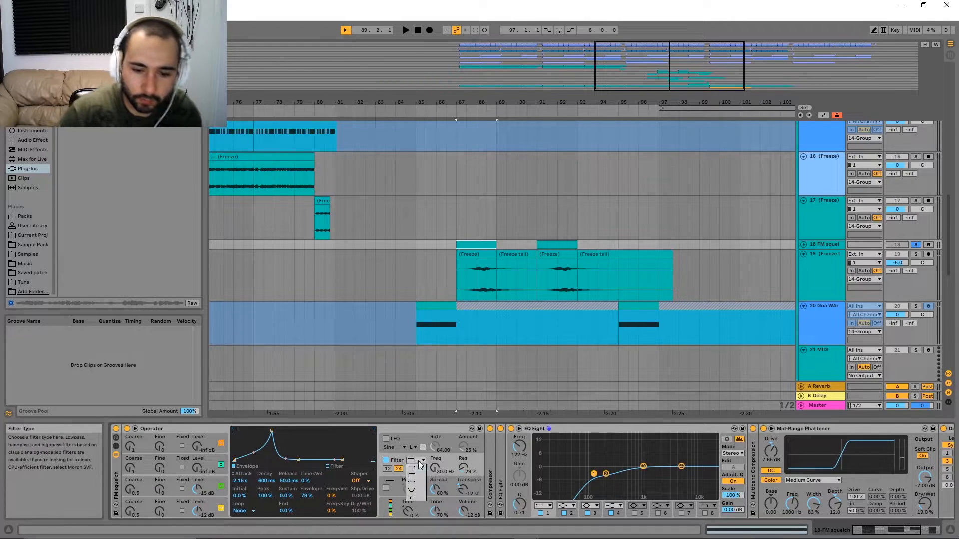
{"action": "left_click", "coordinate": [416, 468]}
{"action": "key", "text": "space"}
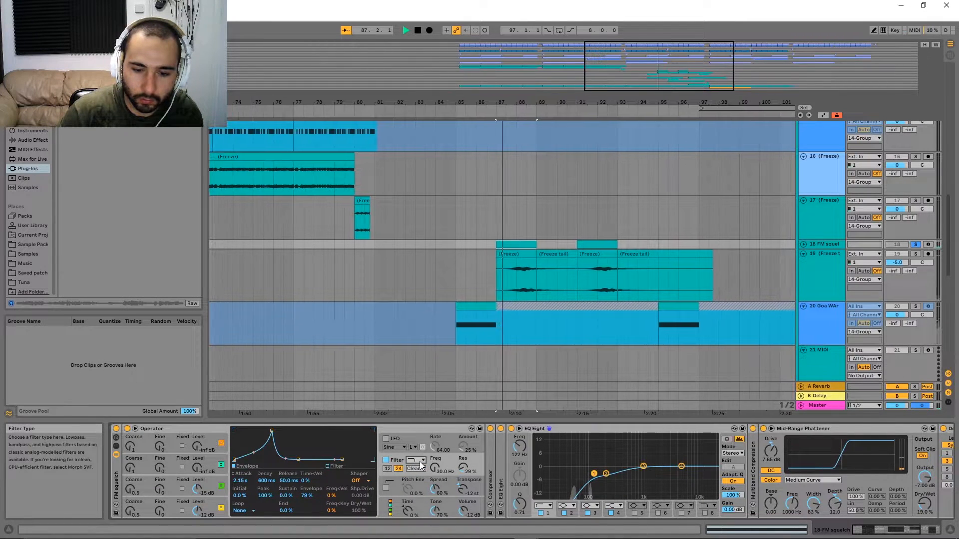
{"action": "key", "text": "space"}
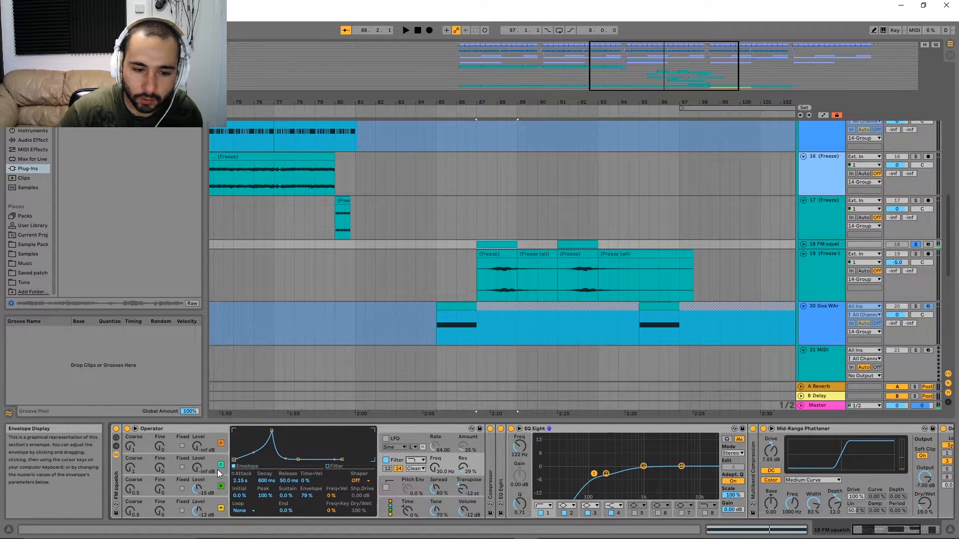
{"action": "key", "text": "space"}
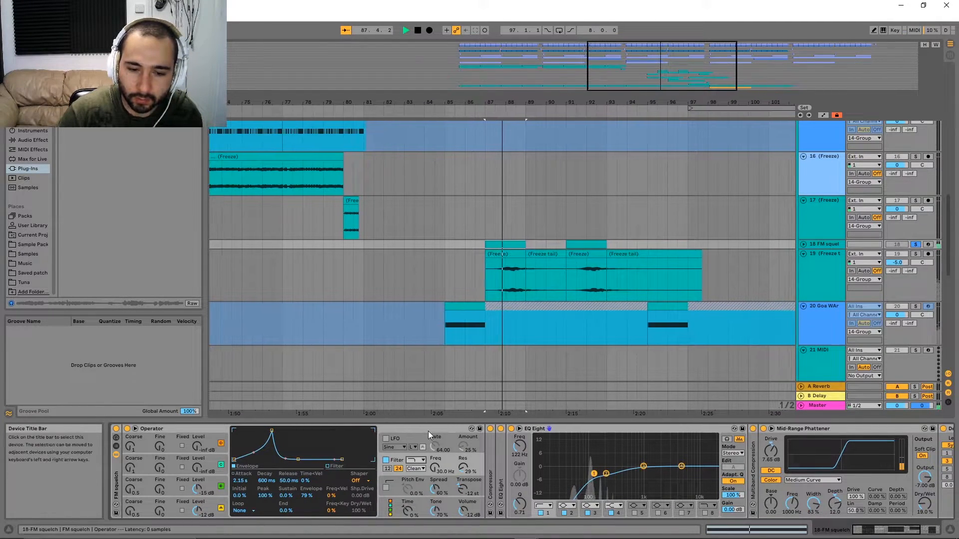
{"action": "key", "text": "space"}
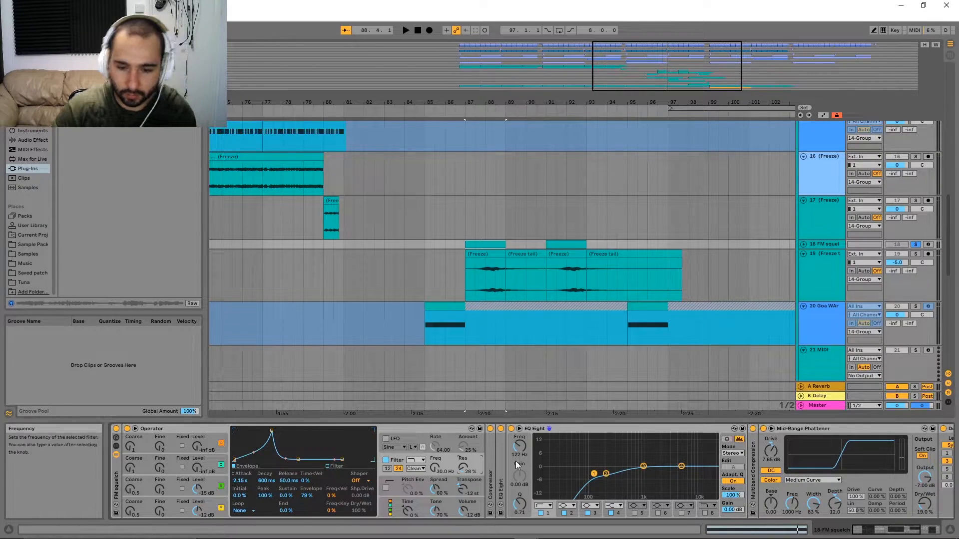
Examine the FM squelch effect chain by folding and unfolding its EQ Eight, Multiband Compression, and Mid-Range Phattener devices
{"action": "double_click", "coordinate": [642, 430]}
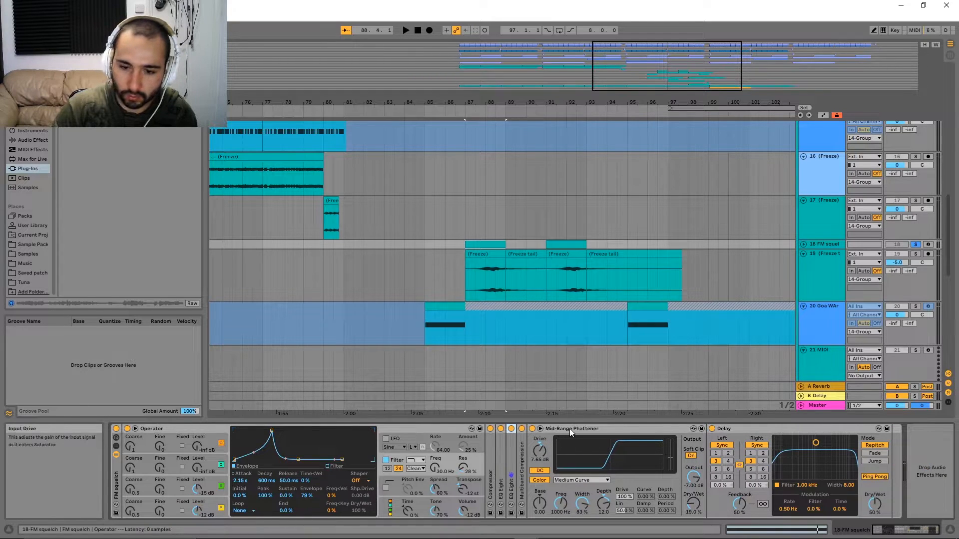
{"action": "double_click", "coordinate": [569, 430]}
{"action": "double_click", "coordinate": [533, 460]}
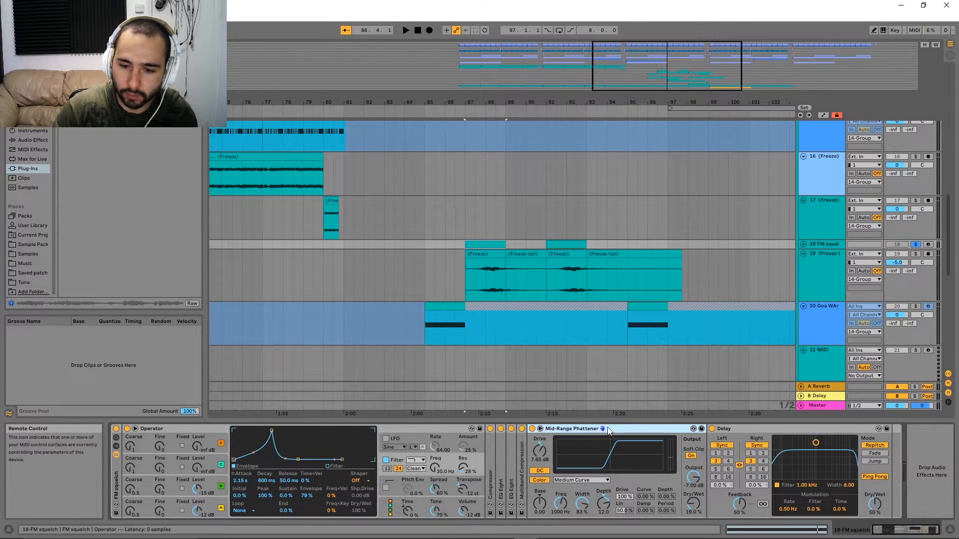
{"action": "double_click", "coordinate": [616, 428]}
{"action": "double_click", "coordinate": [523, 455]}
{"action": "double_click", "coordinate": [569, 429]}
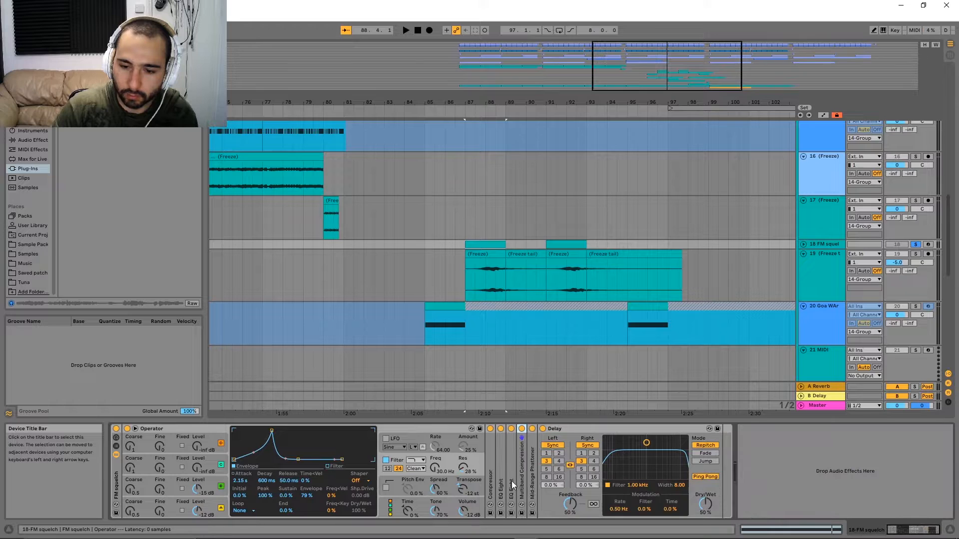
{"action": "double_click", "coordinate": [513, 473]}
{"action": "double_click", "coordinate": [500, 460]}
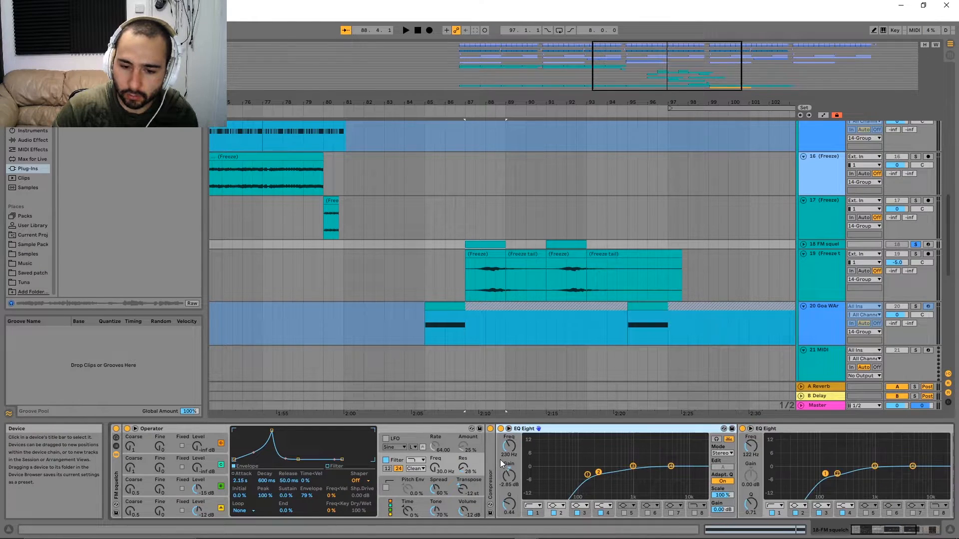
{"action": "double_click", "coordinate": [610, 429]}
{"action": "double_click", "coordinate": [610, 429]}
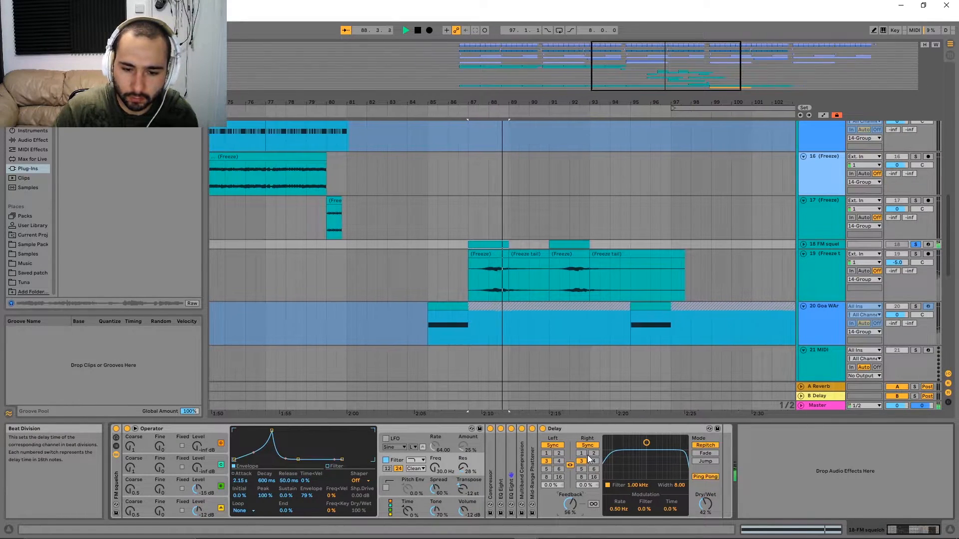
Load the Organic FM preset onto empty MIDI track 21, copy a two-bar MIDI clip to bar 85 there, and audition it soloed
{"action": "left_click_drag", "start_coordinate": [631, 292], "coordinate": [489, 257]}
{"action": "left_click_drag", "start_coordinate": [705, 311], "coordinate": [726, 286]}
{"action": "left_click", "coordinate": [818, 303]}
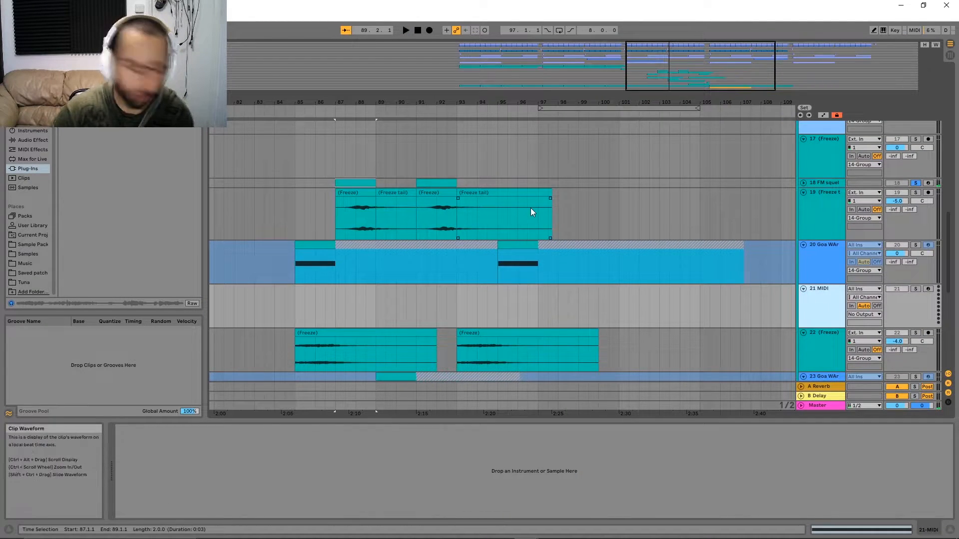
{"action": "key", "text": "ctrl+f"}
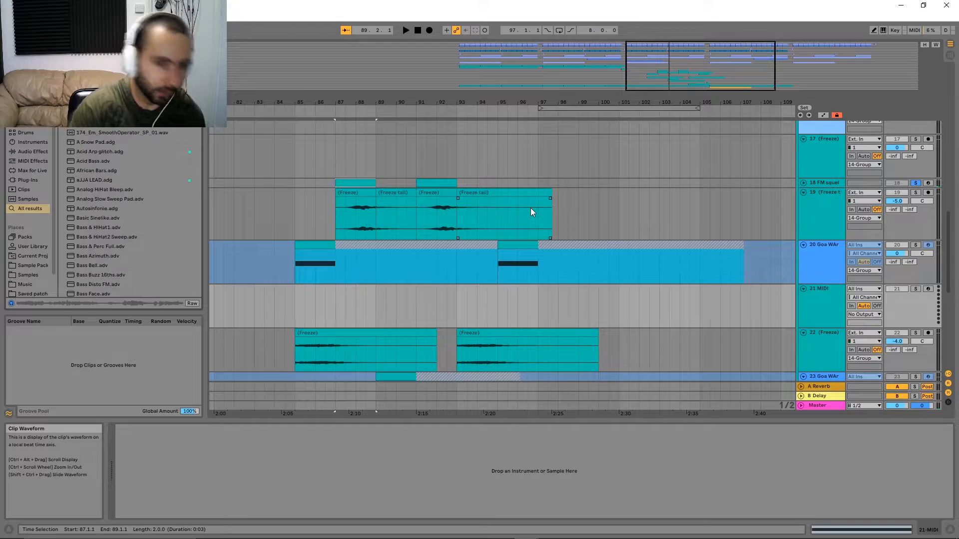
{"action": "left_click_drag", "start_coordinate": [373, 307], "coordinate": [374, 308]}
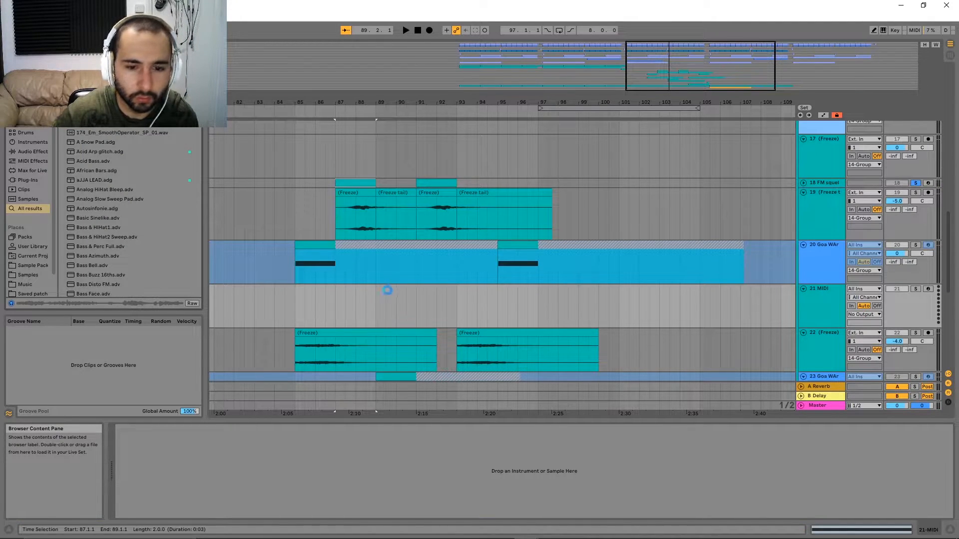
{"action": "left_click", "coordinate": [329, 482]}
{"action": "left_click", "coordinate": [349, 383]}
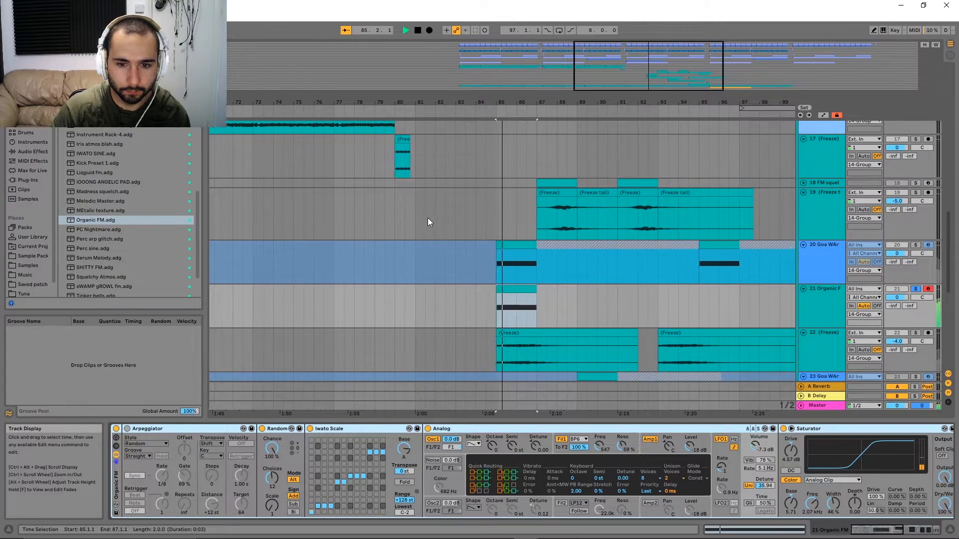
{"action": "key", "text": "space"}
Replace the instrument on track 21 with the sWAMP gROWL fm preset and play the clip from bar 85
{"action": "scroll", "coordinate": [155, 232], "scroll_direction": "down", "scroll_amount": 3}
{"action": "left_click", "coordinate": [107, 244]}
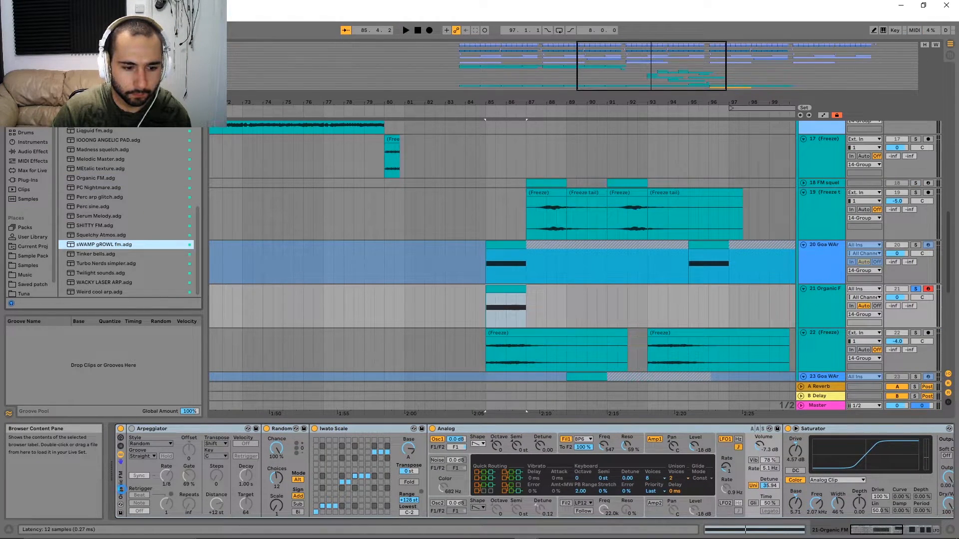
{"action": "key", "text": "space"}
{"action": "left_click_drag", "start_coordinate": [564, 313], "coordinate": [450, 291]}
Open the sWAMP gROWL track's MIDI clip, transpose its long note to A3, and audition it at different octaves
{"action": "double_click", "coordinate": [385, 268]}
{"action": "key", "text": "space"}
{"action": "left_click", "coordinate": [418, 442]}
{"action": "key", "text": "ctrl+a"}
{"action": "key", "text": "shift+Up"}
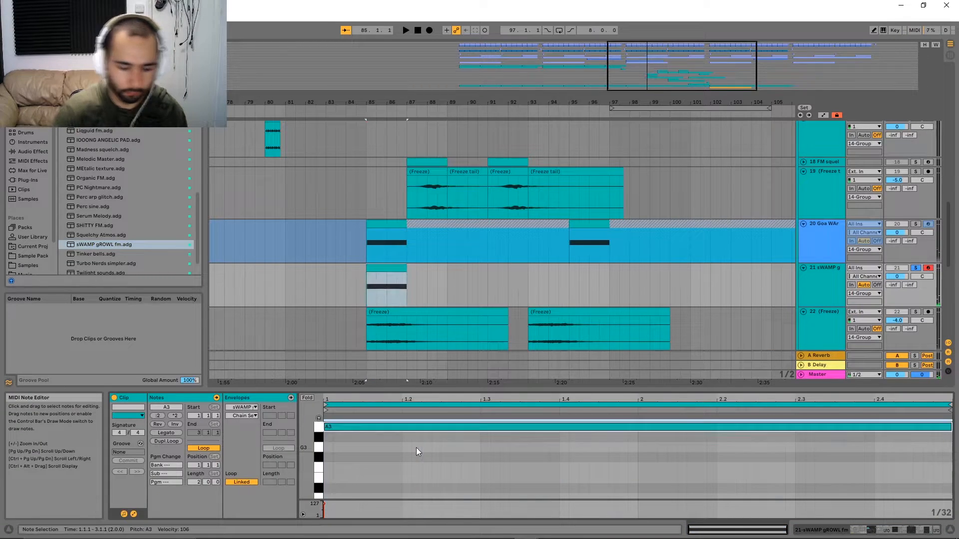
{"action": "key", "text": "space"}
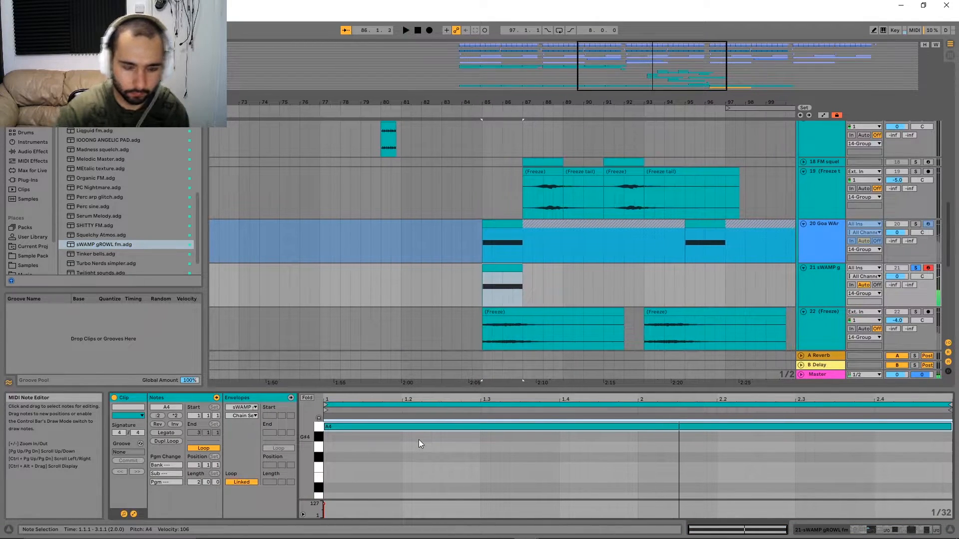
{"action": "scroll", "coordinate": [418, 439], "scroll_direction": "up", "scroll_amount": 3}
{"action": "key", "text": "space"}
{"action": "key", "text": "space"}
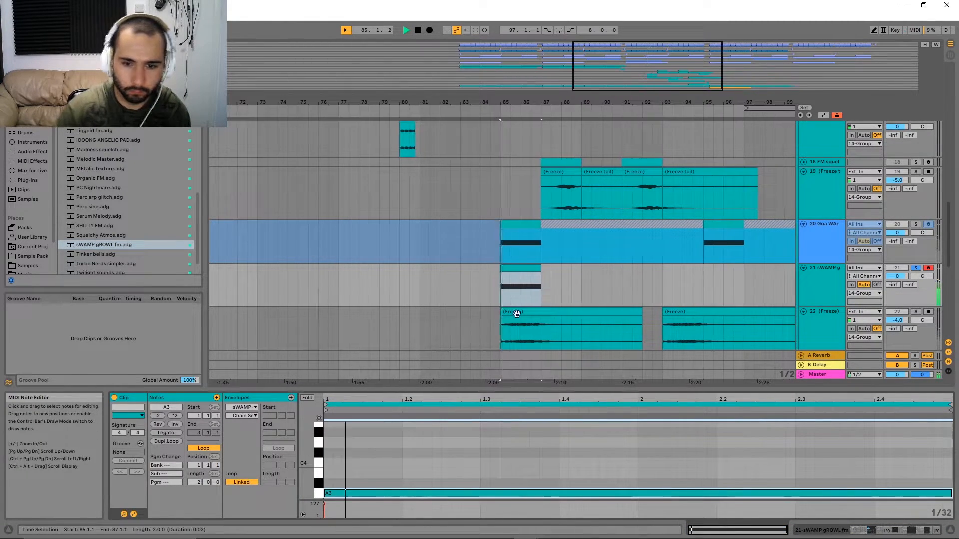
Show the sWAMP gROWL fm device chain, stop playback, and open the options of the unmapped LFO at its end
{"action": "double_click", "coordinate": [832, 296]}
{"action": "key", "text": "space"}
{"action": "left_click_drag", "start_coordinate": [731, 469], "coordinate": [820, 431]}
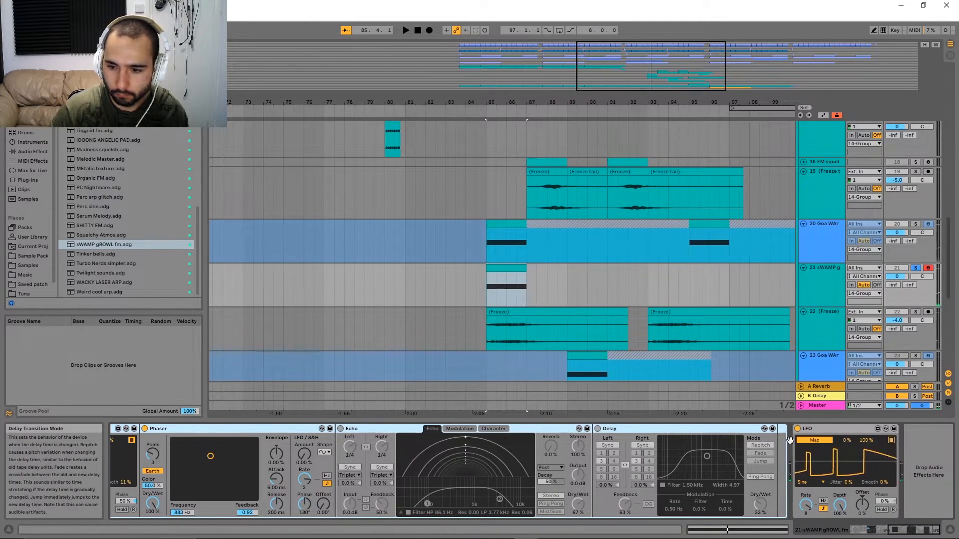
{"action": "right_click", "coordinate": [820, 431]}
{"action": "left_click", "coordinate": [856, 316]}
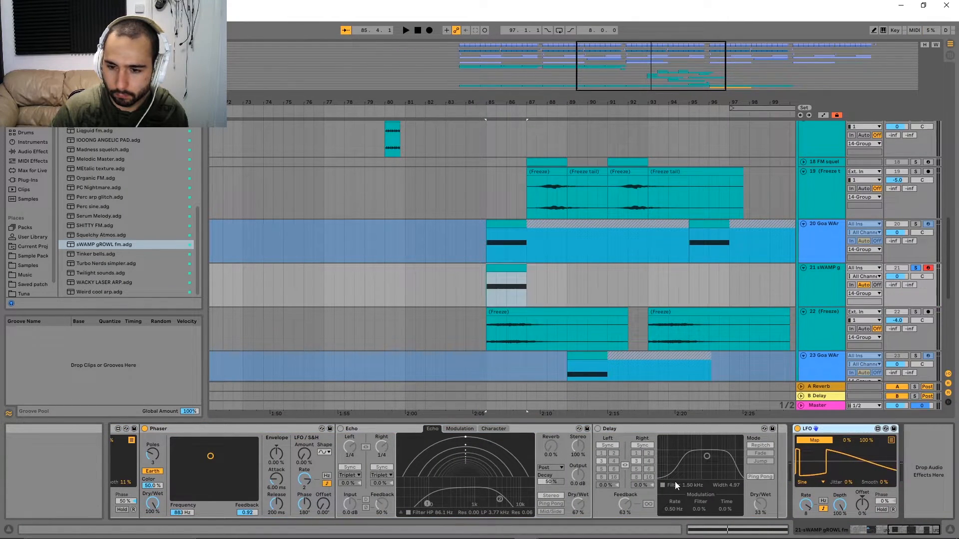
Turn off the Arpeggiator on the sWAMP gROWL track while auditioning the clip
{"action": "key", "text": "space"}
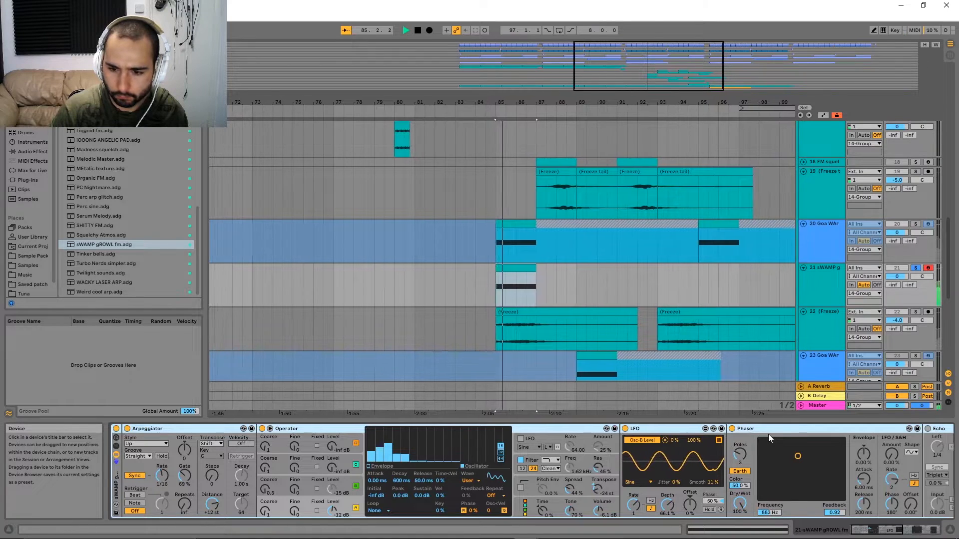
{"action": "key", "text": "space"}
{"action": "key", "text": "space"}
{"action": "left_click", "coordinate": [128, 429]}
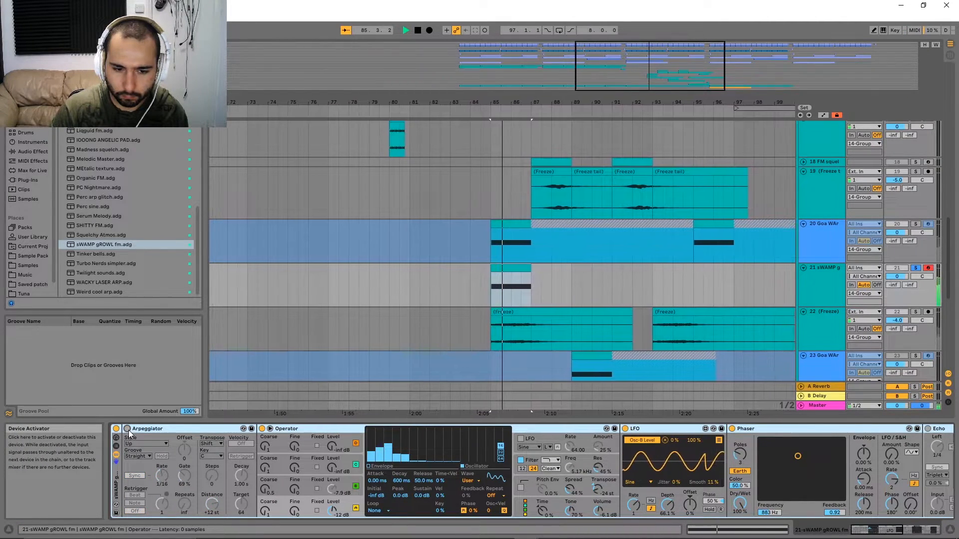
{"action": "key", "text": "space"}
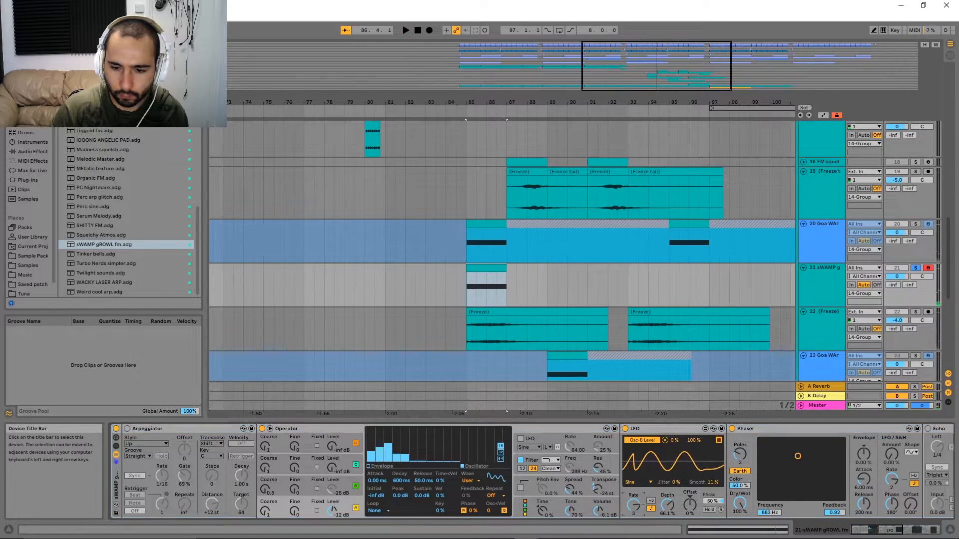
Select the sWAMP gROWL track's two-bar clip at bar 85 and turn on Draw Mode
{"action": "scroll", "coordinate": [366, 251], "scroll_direction": "right", "scroll_amount": 8}
{"action": "scroll", "coordinate": [366, 250], "scroll_direction": "down", "scroll_amount": 1}
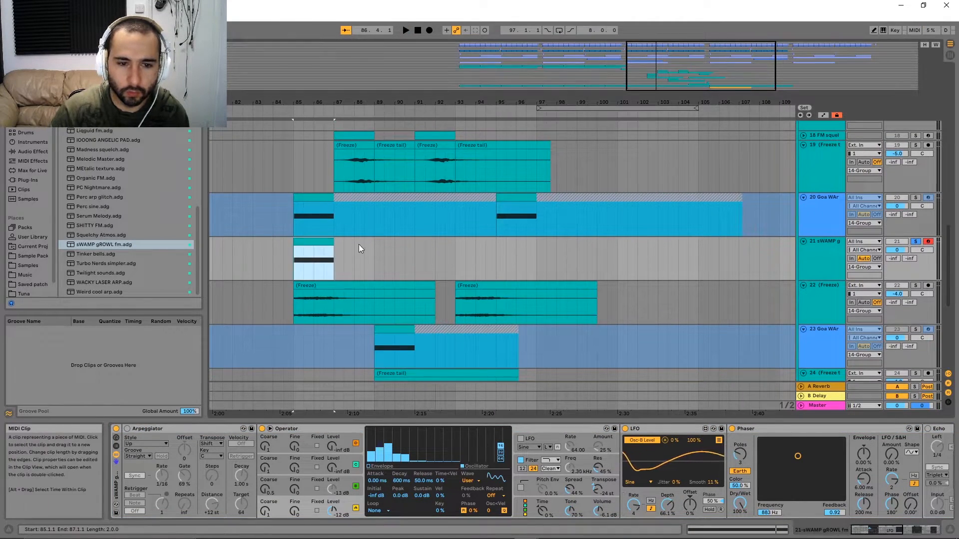
{"action": "left_click", "coordinate": [305, 243]}
{"action": "key", "text": "b"}
Compare the settings of oscillators B and A in the sWAMP gROWL Operator
{"action": "left_click", "coordinate": [343, 484]}
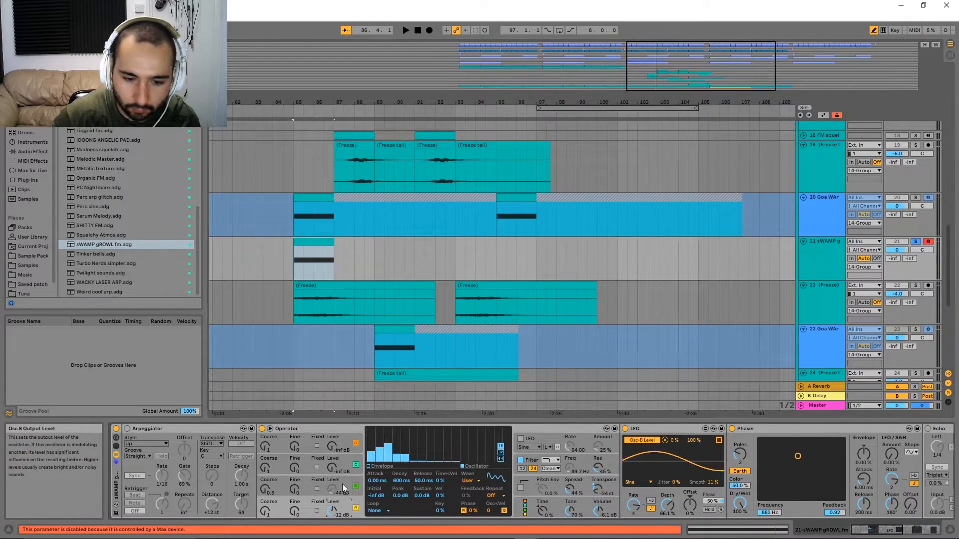
{"action": "left_click", "coordinate": [311, 479]}
{"action": "left_click", "coordinate": [307, 512]}
{"action": "left_click", "coordinate": [299, 479]}
{"action": "left_click", "coordinate": [301, 508]}
{"action": "left_click", "coordinate": [300, 481]}
{"action": "left_click", "coordinate": [301, 508]}
{"action": "left_click", "coordinate": [302, 479]}
{"action": "left_click", "coordinate": [307, 506]}
{"action": "left_click", "coordinate": [303, 482]}
{"action": "left_click", "coordinate": [308, 512]}
Show the filter settings and filter envelope of the sWAMP gROWL Operator
{"action": "left_click", "coordinate": [562, 463]}
{"action": "left_click", "coordinate": [569, 468]}
{"action": "left_click", "coordinate": [570, 467]}
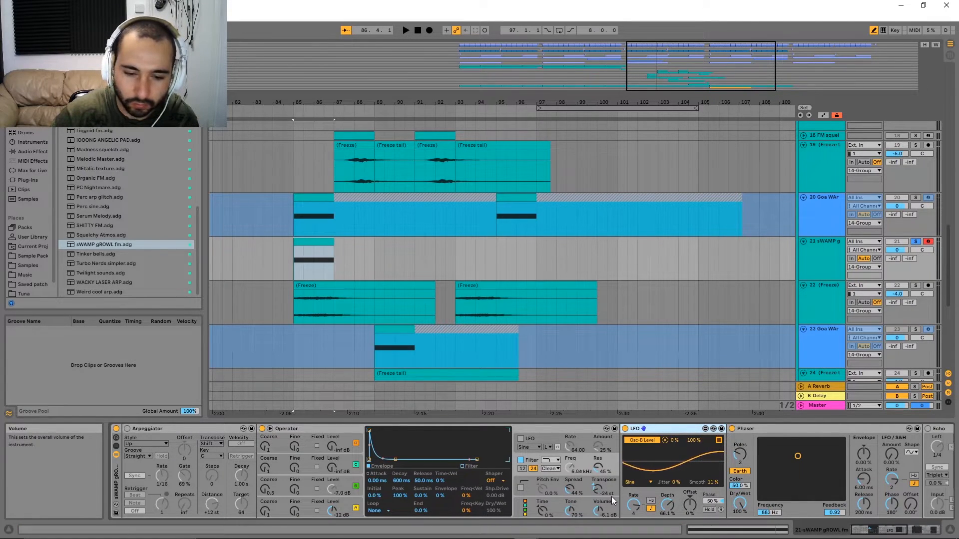
Examine oscillator B's LFO-controlled output level in Operator, and show oscillator A
{"action": "left_click", "coordinate": [310, 487]}
{"action": "left_click", "coordinate": [331, 489]}
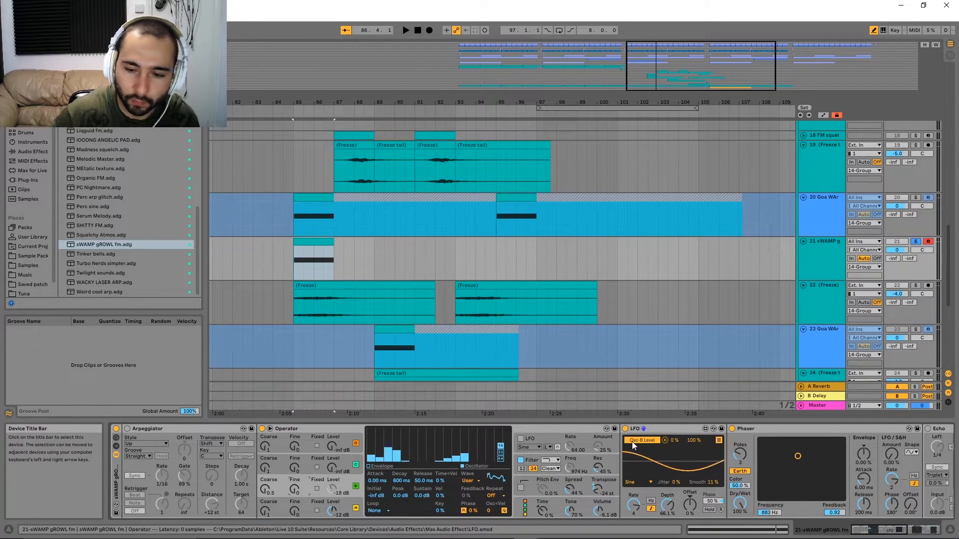
{"action": "left_click", "coordinate": [333, 490]}
{"action": "left_click", "coordinate": [332, 493]}
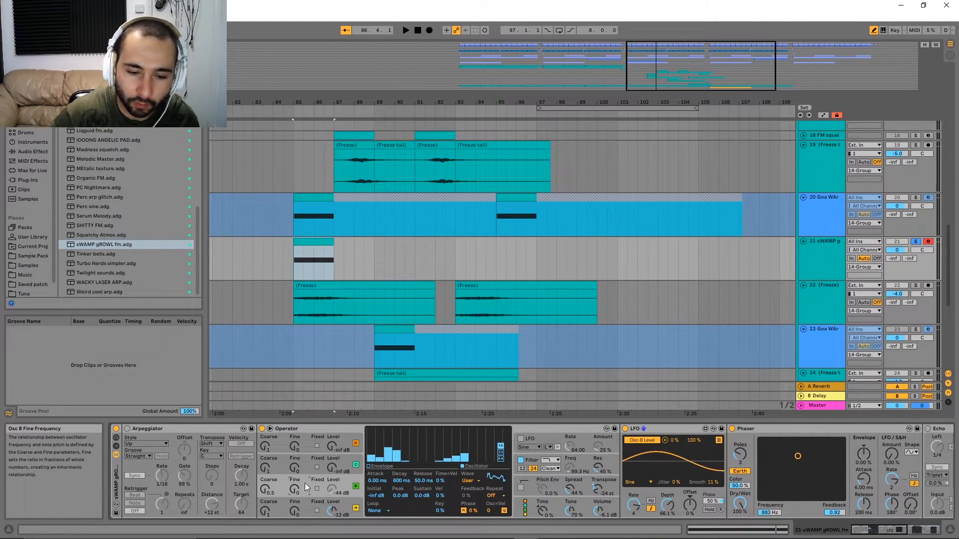
{"action": "left_click", "coordinate": [307, 510]}
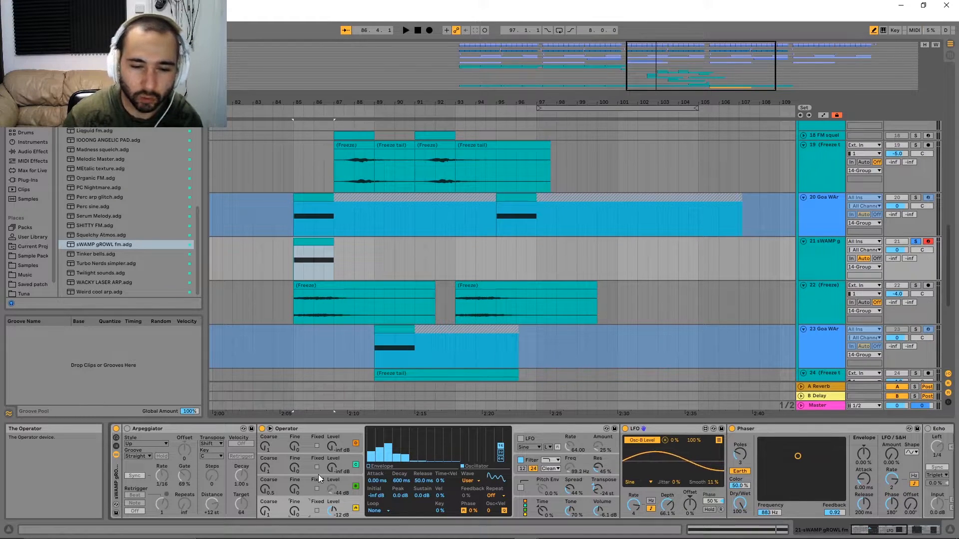
Compare the sWAMP gROWL clip by ear with Operator's filter on and off, leaving the filter on
{"action": "key", "text": "space"}
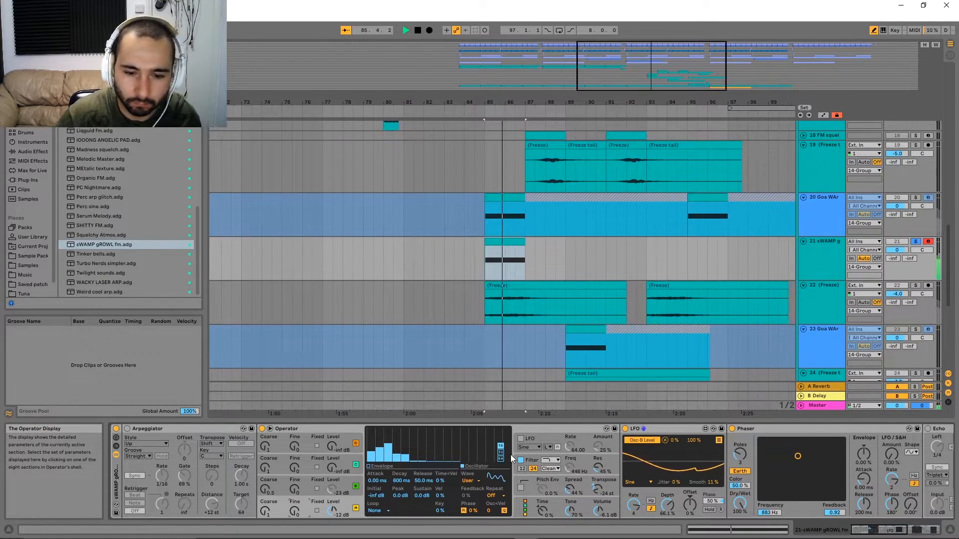
{"action": "key", "text": "space"}
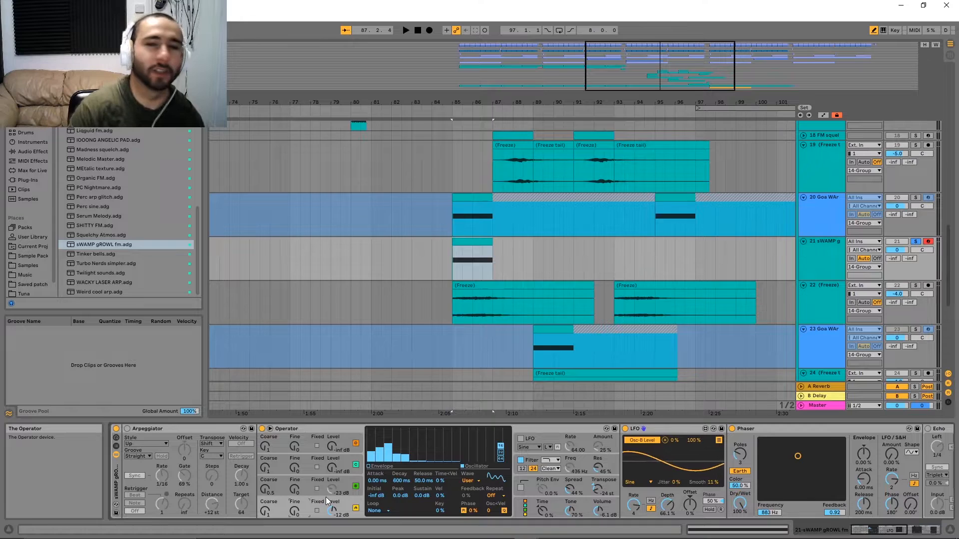
{"action": "left_click", "coordinate": [521, 460]}
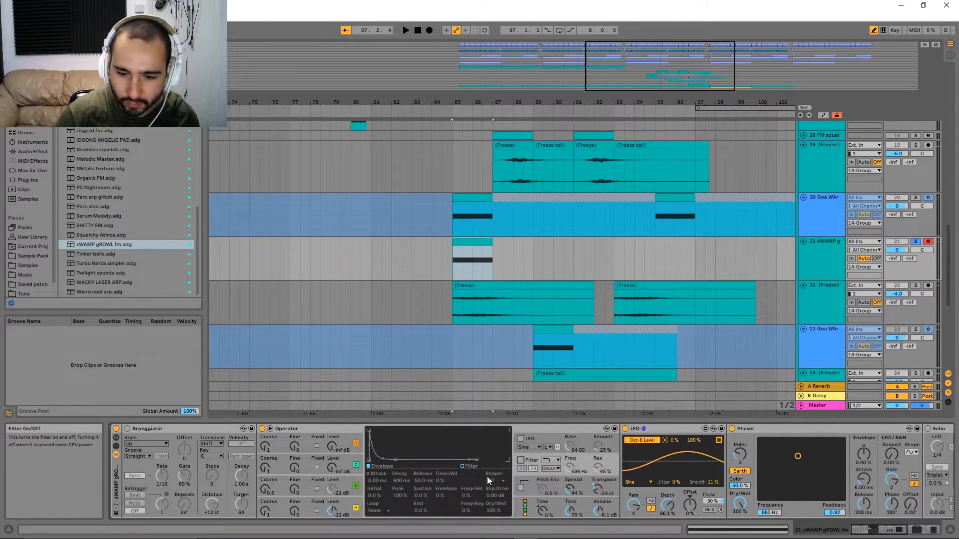
{"action": "key", "text": "space"}
{"action": "key", "text": "space"}
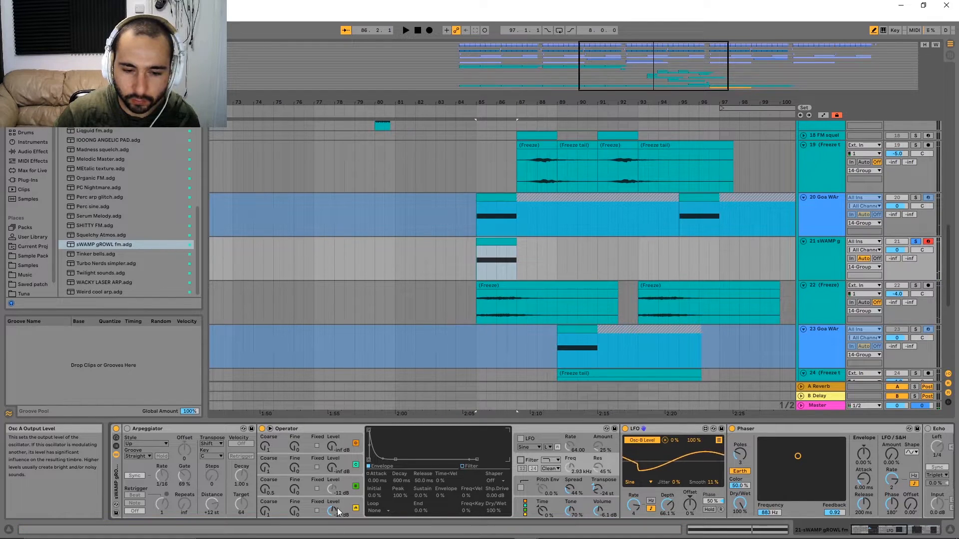
{"action": "left_click", "coordinate": [522, 460]}
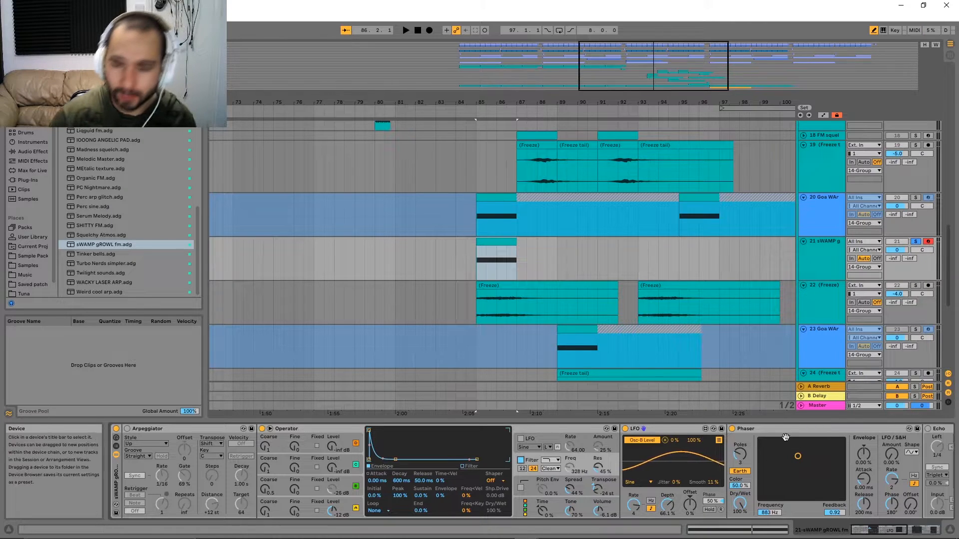
Activate the Delay at the end of the sWAMP gROWL effect chain and play the clip through it
{"action": "scroll", "coordinate": [462, 437], "scroll_direction": "right", "scroll_amount": 5}
{"action": "left_click", "coordinate": [709, 429]}
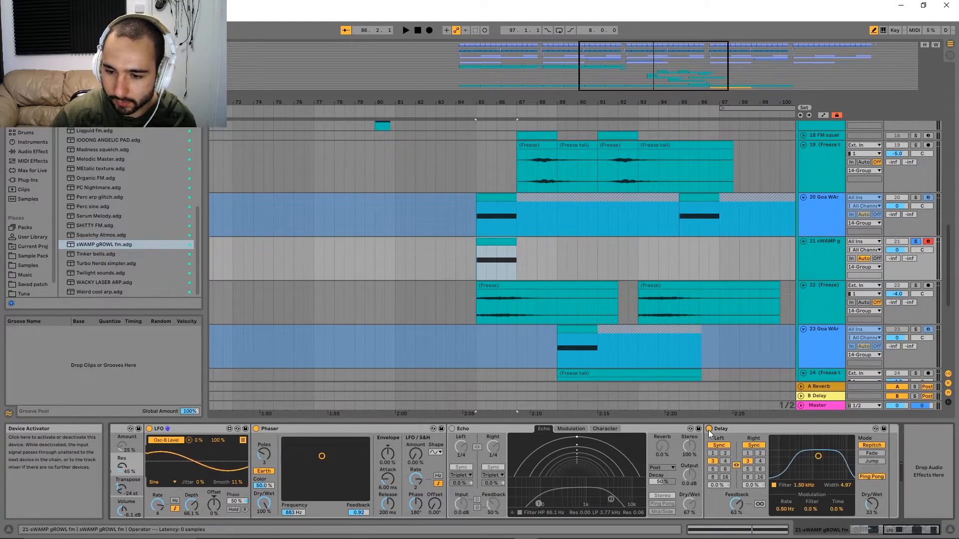
{"action": "key", "text": "space"}
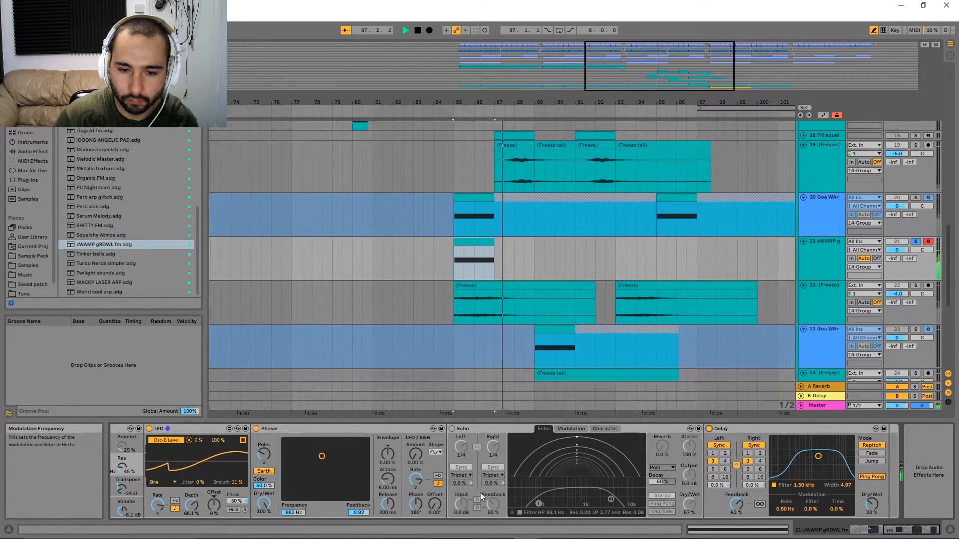
{"action": "scroll", "coordinate": [307, 460], "scroll_direction": "left", "scroll_amount": 2}
{"action": "key", "text": "space"}
Extend the sWAMP gROWL clip at bar 85 to four bars, stretch its A3 note across the whole clip, and play it
{"action": "left_click_drag", "start_coordinate": [464, 246], "coordinate": [505, 246]}
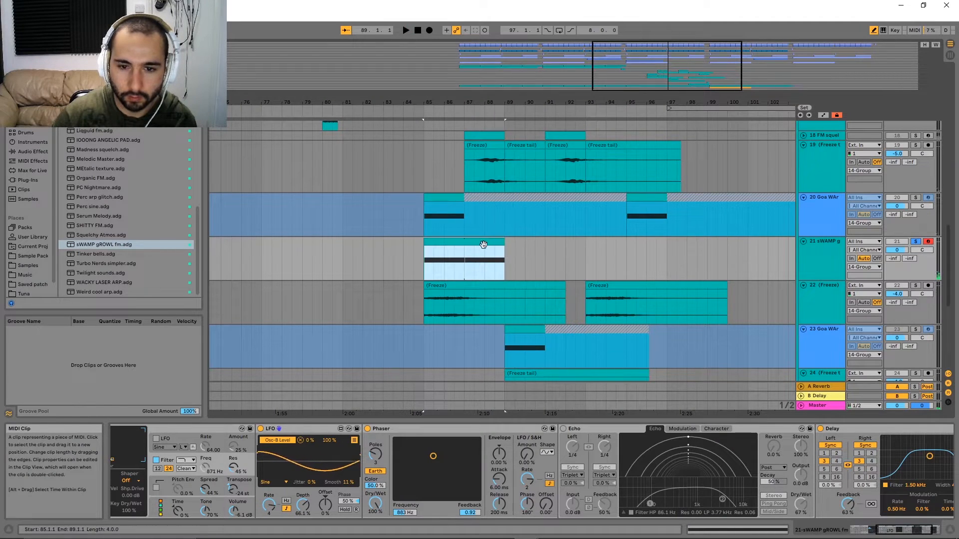
{"action": "double_click", "coordinate": [470, 242]}
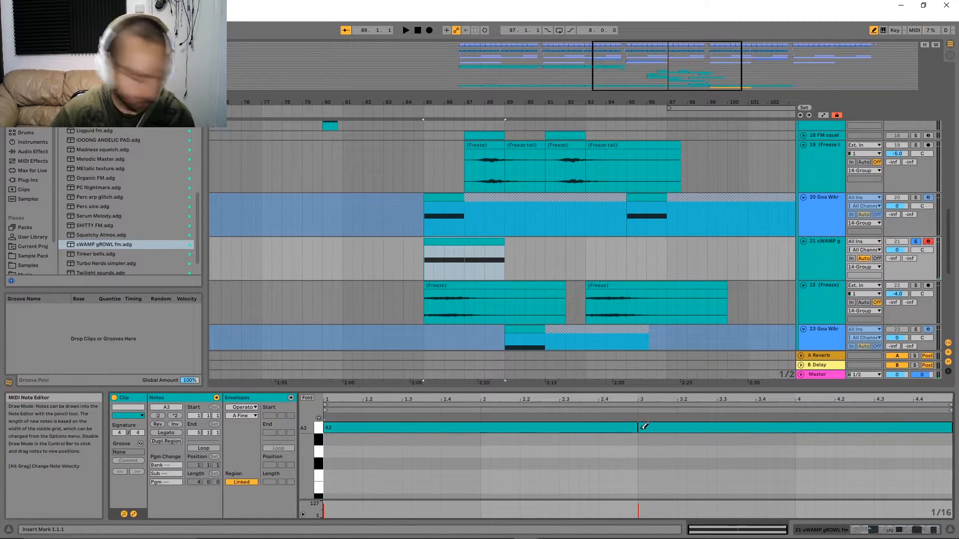
{"action": "key", "text": "b"}
{"action": "left_click_drag", "start_coordinate": [641, 428], "coordinate": [325, 430]}
{"action": "key", "text": "space"}
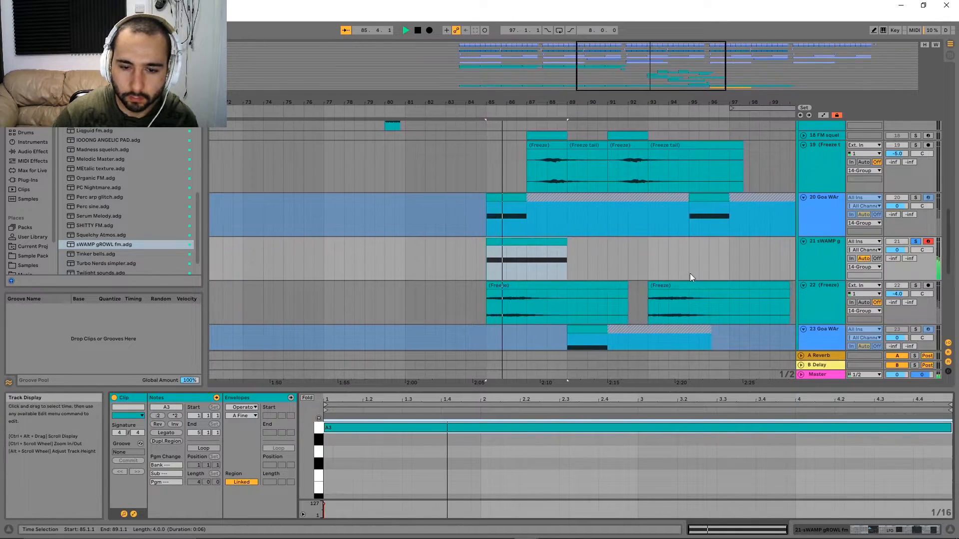
{"action": "left_click", "coordinate": [813, 261]}
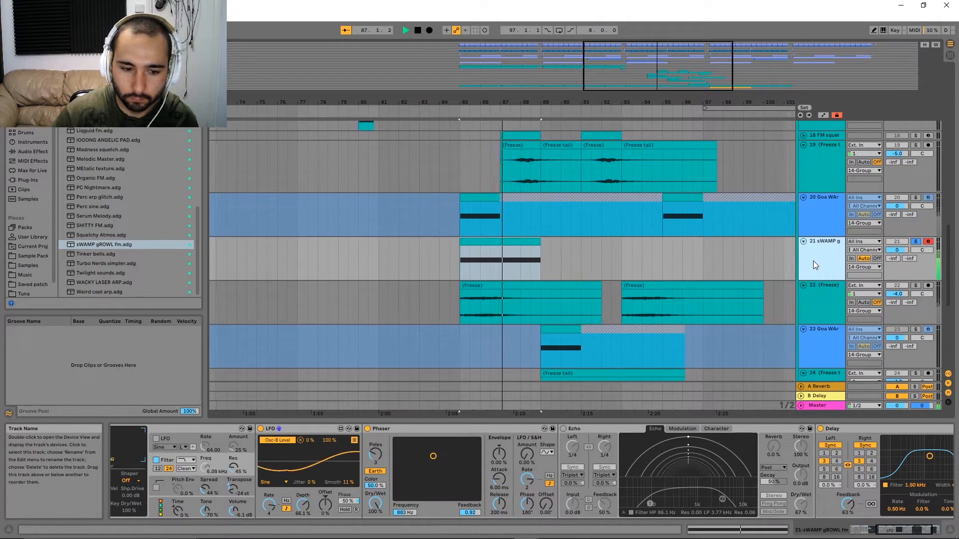
Unsolo the sWAMP gROWL track, move its four-bar clip to bar 97, and listen to it in the mix
{"action": "left_click", "coordinate": [916, 242]}
{"action": "scroll", "coordinate": [715, 238], "scroll_direction": "down", "scroll_amount": 5}
{"action": "left_click_drag", "start_coordinate": [714, 238], "coordinate": [547, 250]}
{"action": "scroll", "coordinate": [635, 249], "scroll_direction": "up", "scroll_amount": 3}
{"action": "left_click_drag", "start_coordinate": [388, 248], "coordinate": [507, 256]}
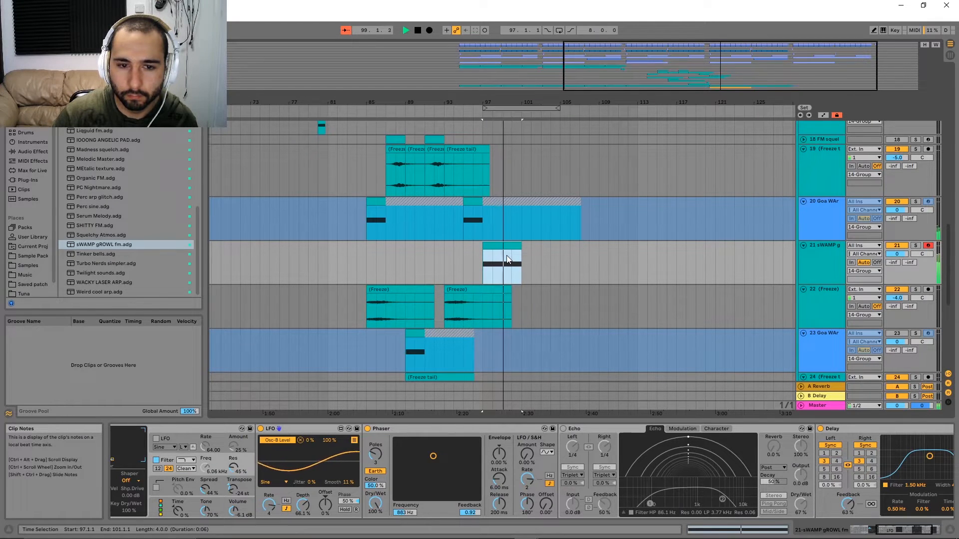
{"action": "left_click_drag", "start_coordinate": [507, 255], "coordinate": [425, 254]}
{"action": "key", "text": "space"}
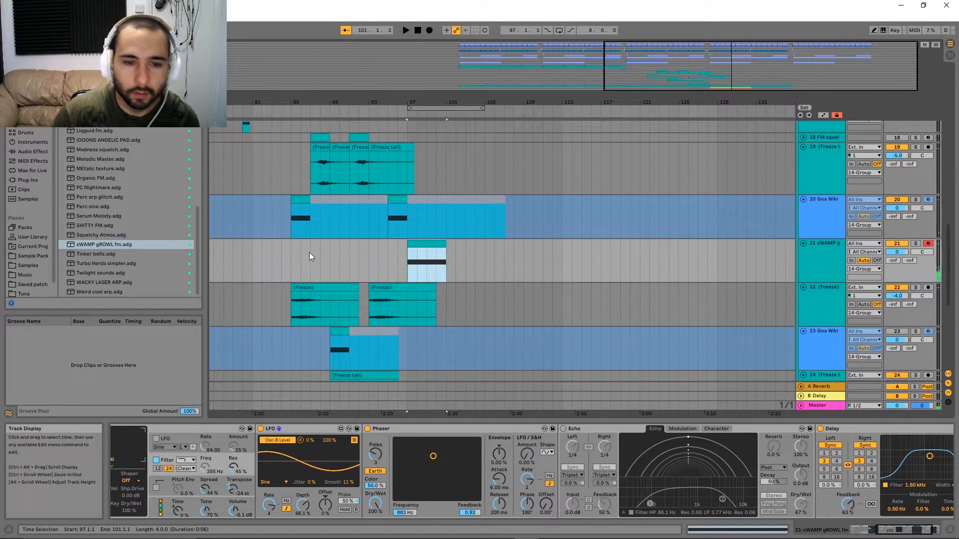
{"action": "scroll", "coordinate": [319, 277], "scroll_direction": "up", "scroll_amount": 2}
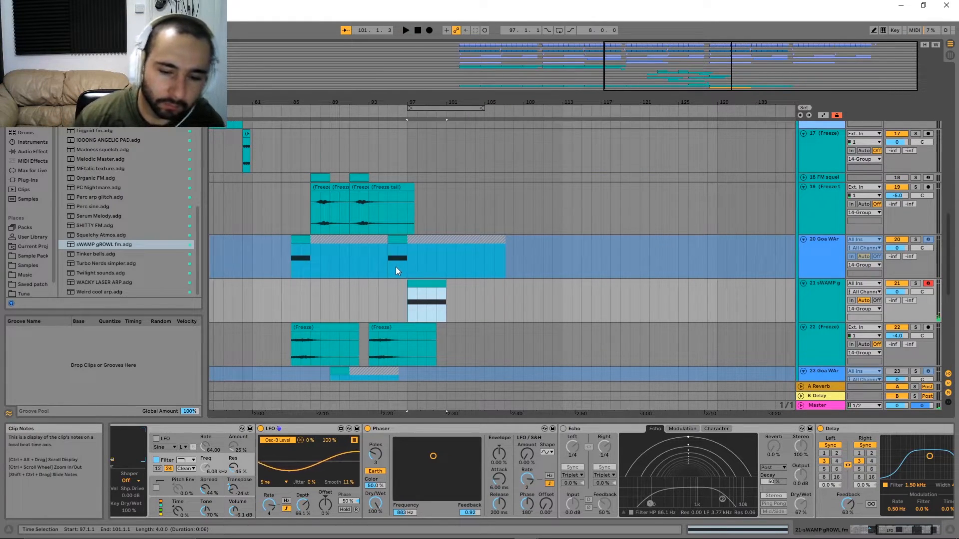
{"action": "scroll", "coordinate": [439, 255], "scroll_direction": "up", "scroll_amount": 3}
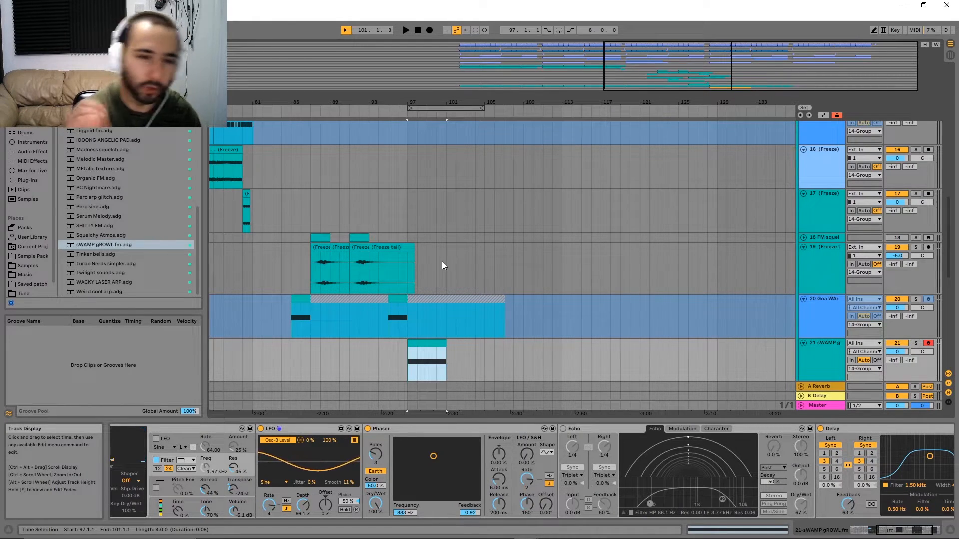
{"action": "scroll", "coordinate": [442, 267], "scroll_direction": "down", "scroll_amount": 5}
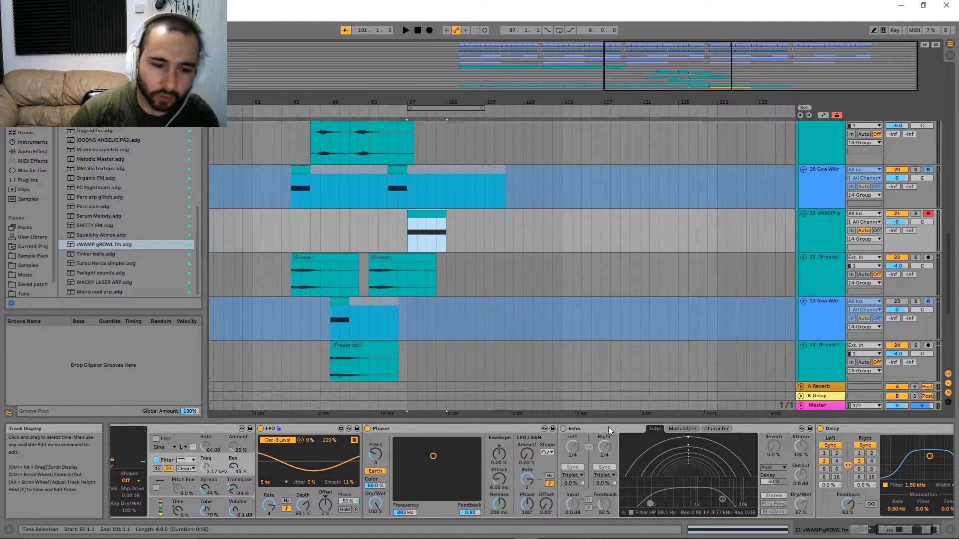
{"action": "left_click_drag", "start_coordinate": [899, 530], "coordinate": [873, 530]}
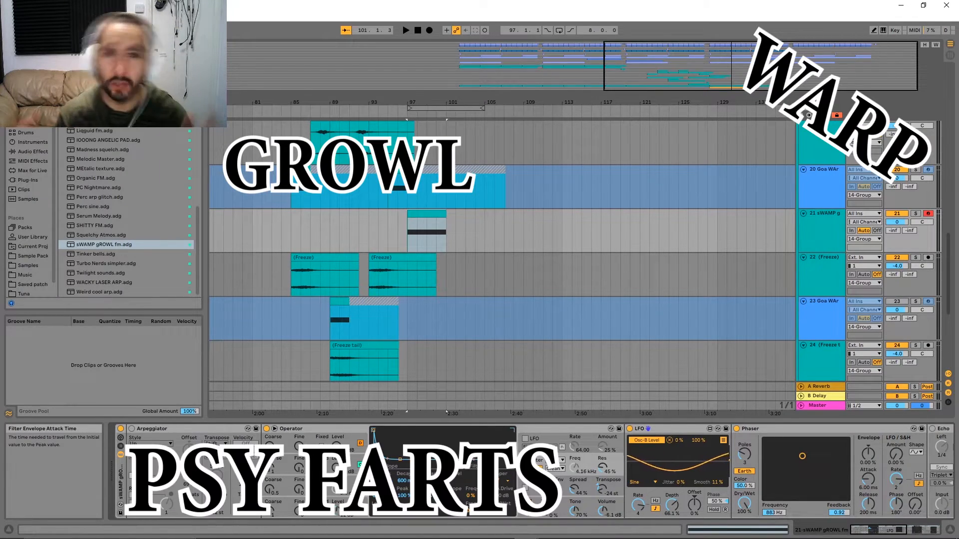
{"action": "scroll", "coordinate": [473, 367], "scroll_direction": "up", "scroll_amount": 2}
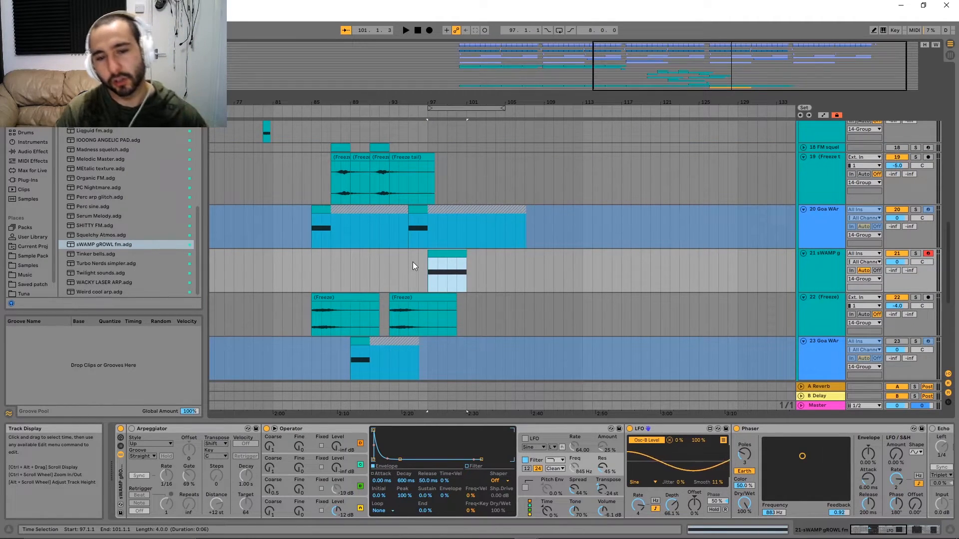
Play the arrangement from bar 78 and deactivate track 20, the Goa WArd squelch track, during playback
{"action": "left_click", "coordinate": [317, 219]}
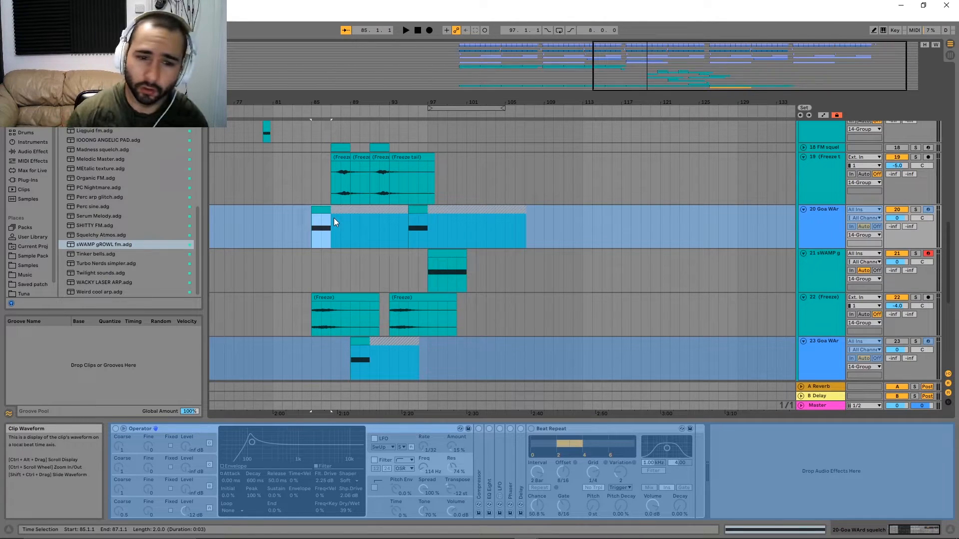
{"action": "left_click", "coordinate": [269, 235]}
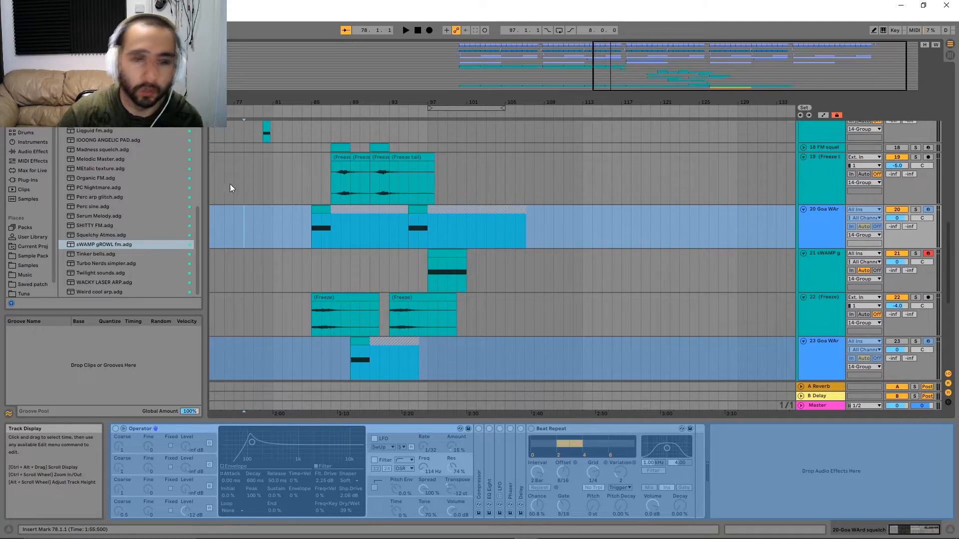
{"action": "scroll", "coordinate": [250, 185], "scroll_direction": "left", "scroll_amount": 5}
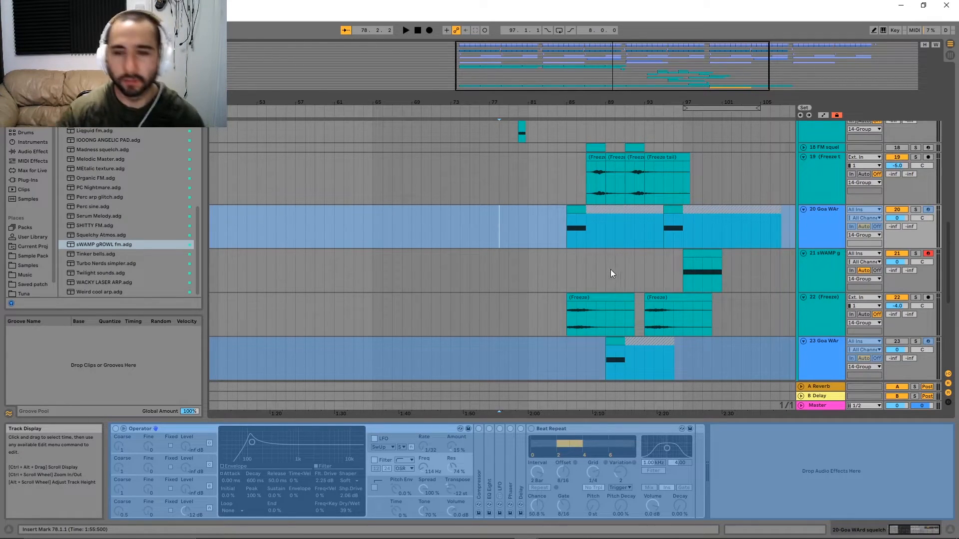
{"action": "key", "text": "space"}
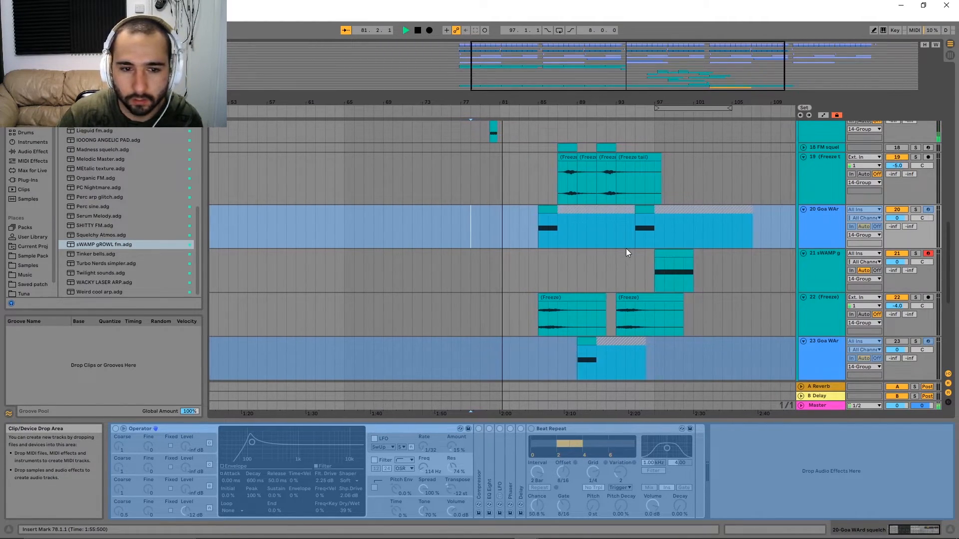
{"action": "left_click_drag", "start_coordinate": [679, 102], "coordinate": [650, 123]}
{"action": "left_click_drag", "start_coordinate": [748, 69], "coordinate": [745, 67]}
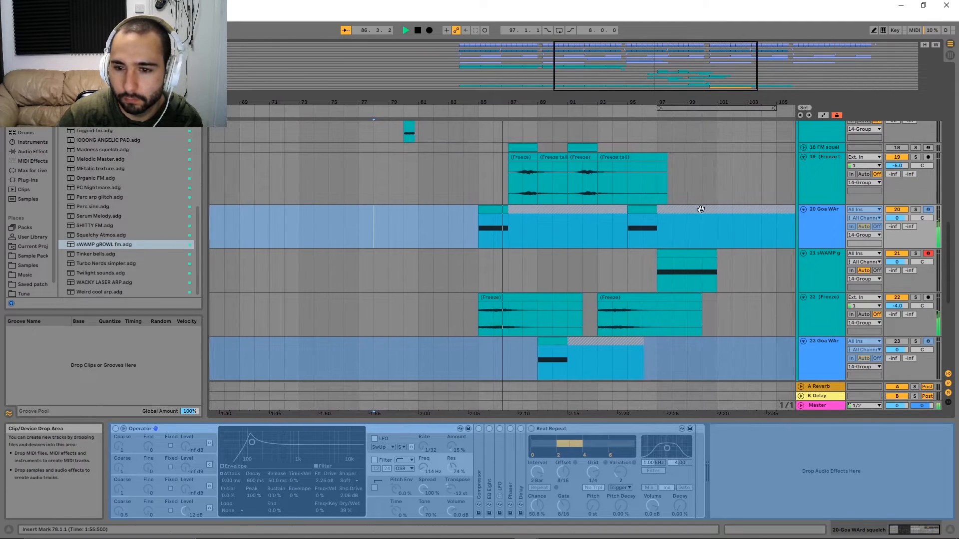
{"action": "left_click", "coordinate": [905, 210]}
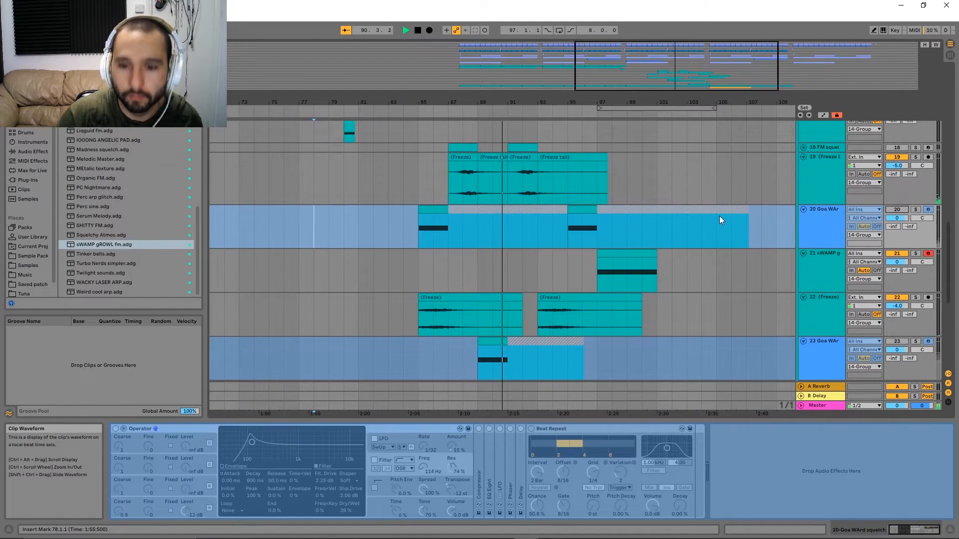
{"action": "left_click_drag", "start_coordinate": [680, 269], "coordinate": [508, 284]}
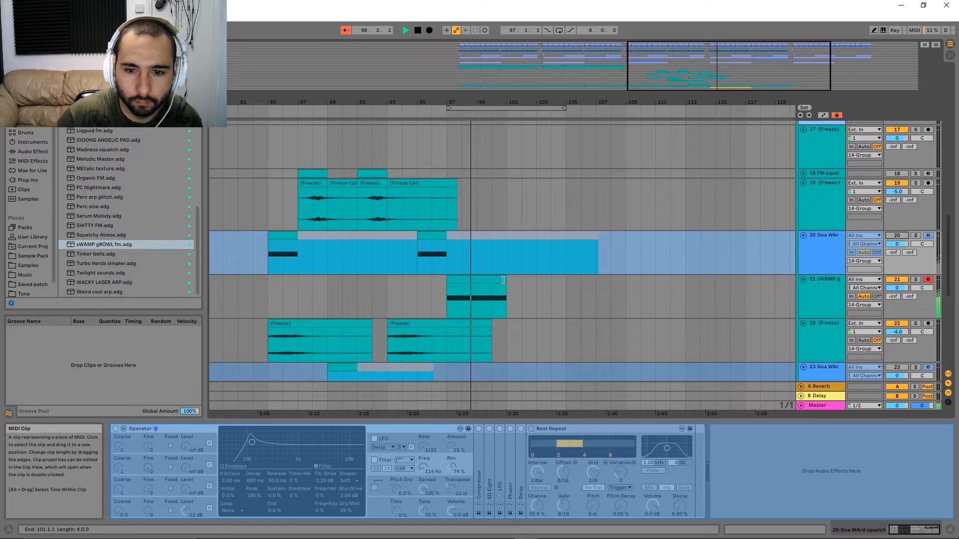
Shorten the sWAMP gROWL clip at bar 97 to two bars and audition it from bar 96
{"action": "left_click_drag", "start_coordinate": [503, 280], "coordinate": [473, 280]}
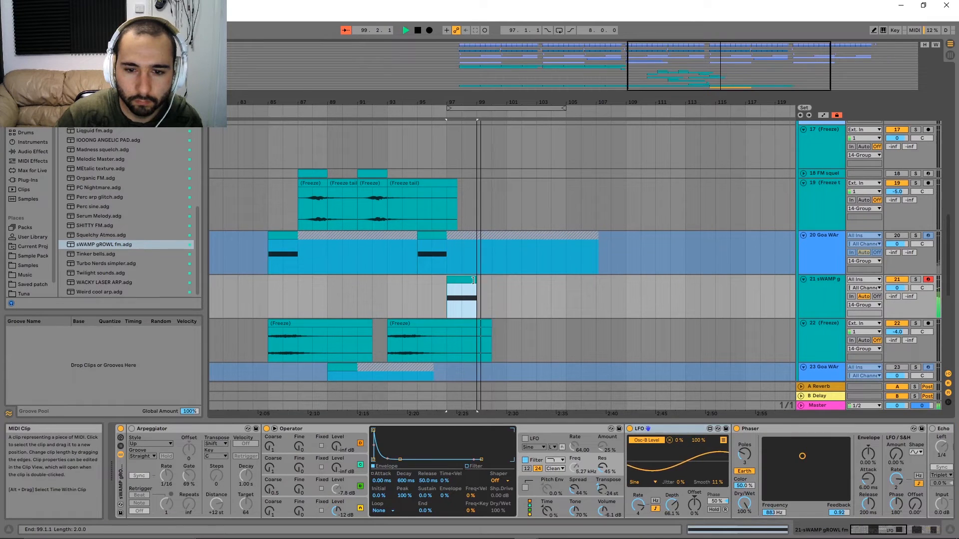
{"action": "left_click", "coordinate": [428, 293]}
{"action": "key", "text": "space"}
{"action": "key", "text": "space"}
{"action": "scroll", "coordinate": [641, 281], "scroll_direction": "up", "scroll_amount": 6}
{"action": "scroll", "coordinate": [714, 286], "scroll_direction": "down", "scroll_amount": 2}
{"action": "scroll", "coordinate": [714, 287], "scroll_direction": "down", "scroll_amount": 3}
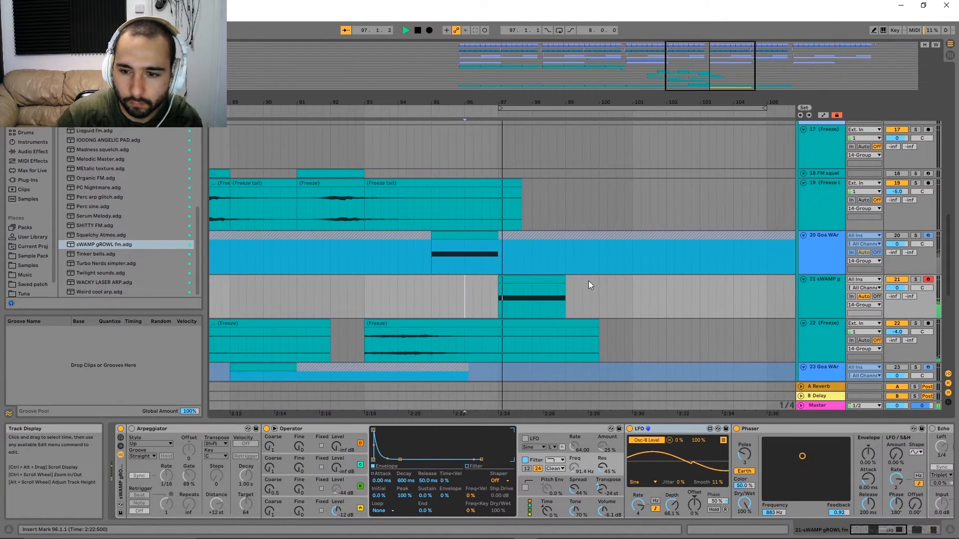
{"action": "key", "text": "space"}
{"action": "key", "text": "space"}
{"action": "key", "text": "space"}
Trim the sWAMP gROWL clip's end to 98.3.1 and play the transition from bar 96
{"action": "left_click_drag", "start_coordinate": [592, 280], "coordinate": [571, 285]}
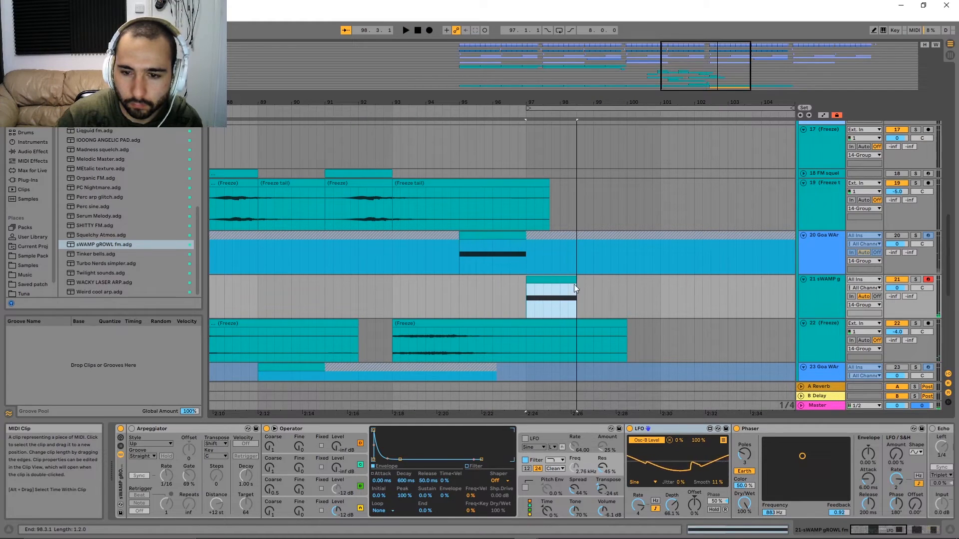
{"action": "key", "text": "space"}
{"action": "left_click", "coordinate": [458, 297]}
{"action": "key", "text": "space"}
{"action": "key", "text": "space"}
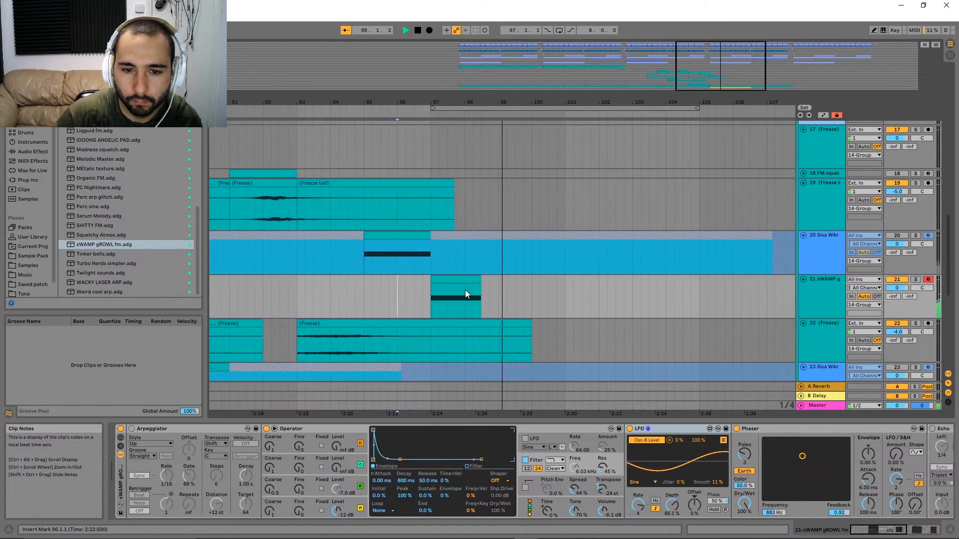
{"action": "scroll", "coordinate": [622, 277], "scroll_direction": "down", "scroll_amount": 5}
{"action": "key", "text": "space"}
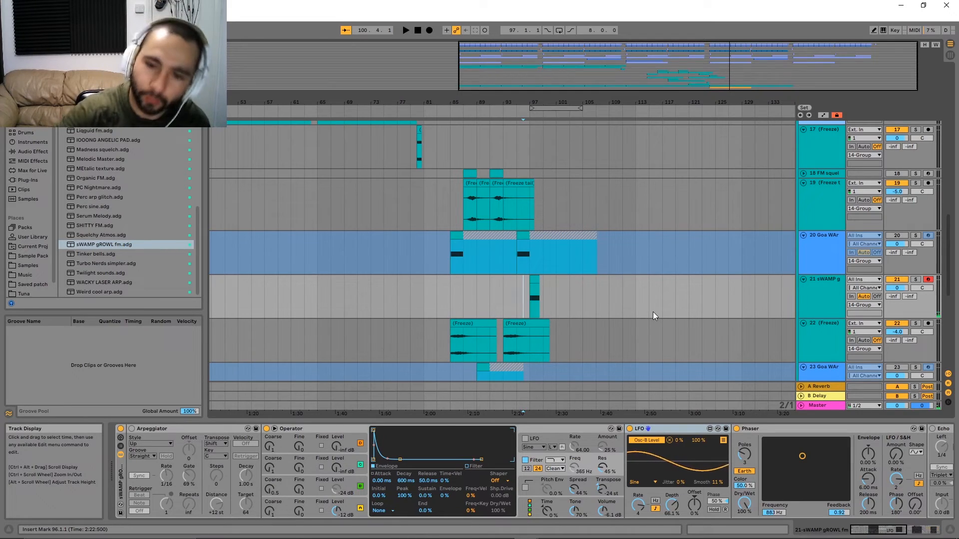